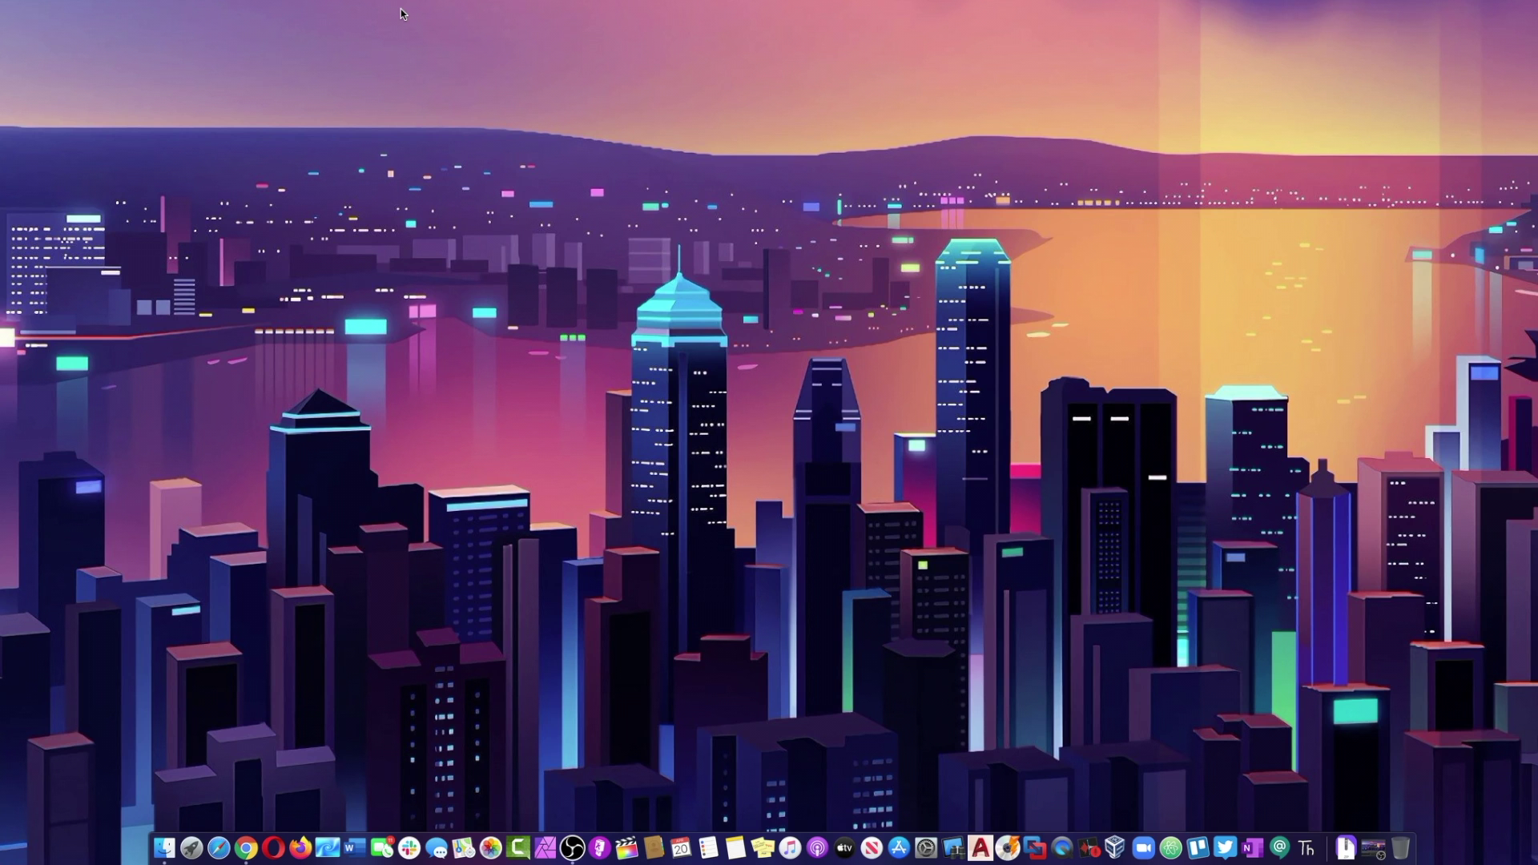
Mount the Soundflower-2.0b2.dmg disk image in Finder
key("XF86AudioRaiseVolume")
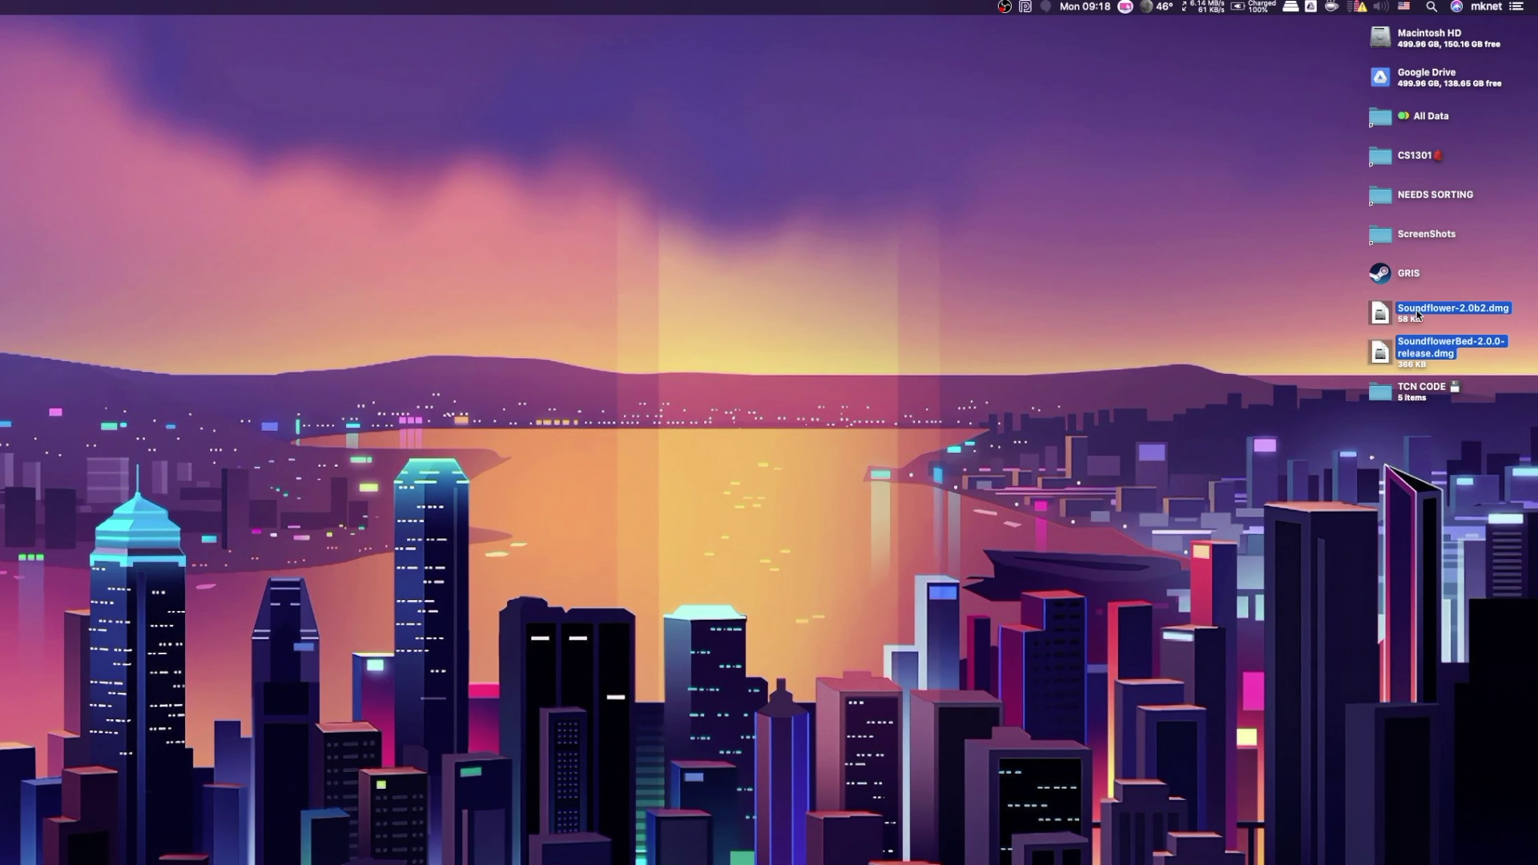
left_click(1357, 319)
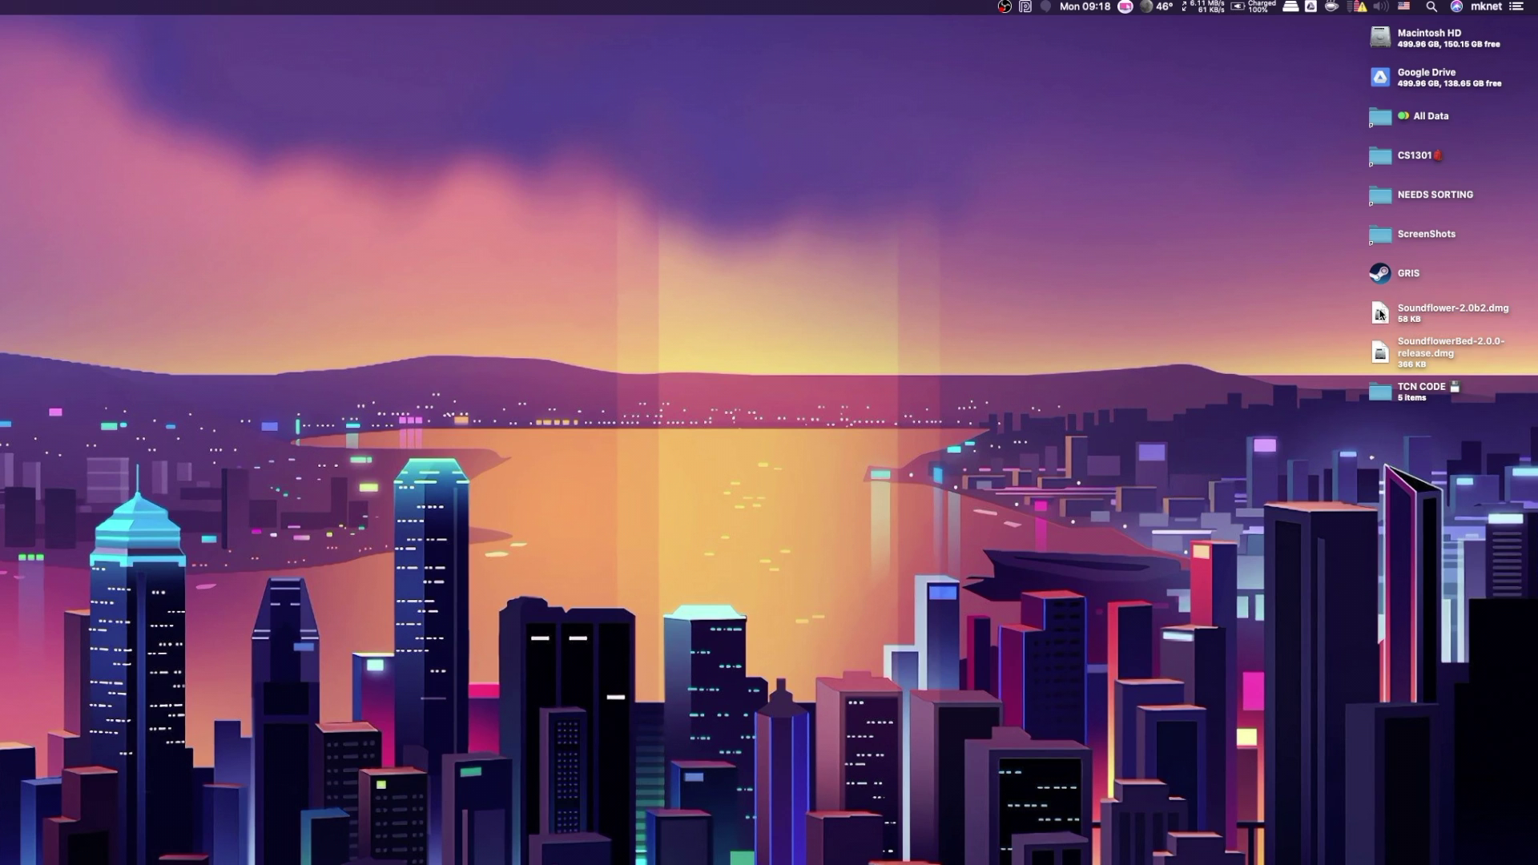
left_click(1379, 314)
double_click(1379, 314)
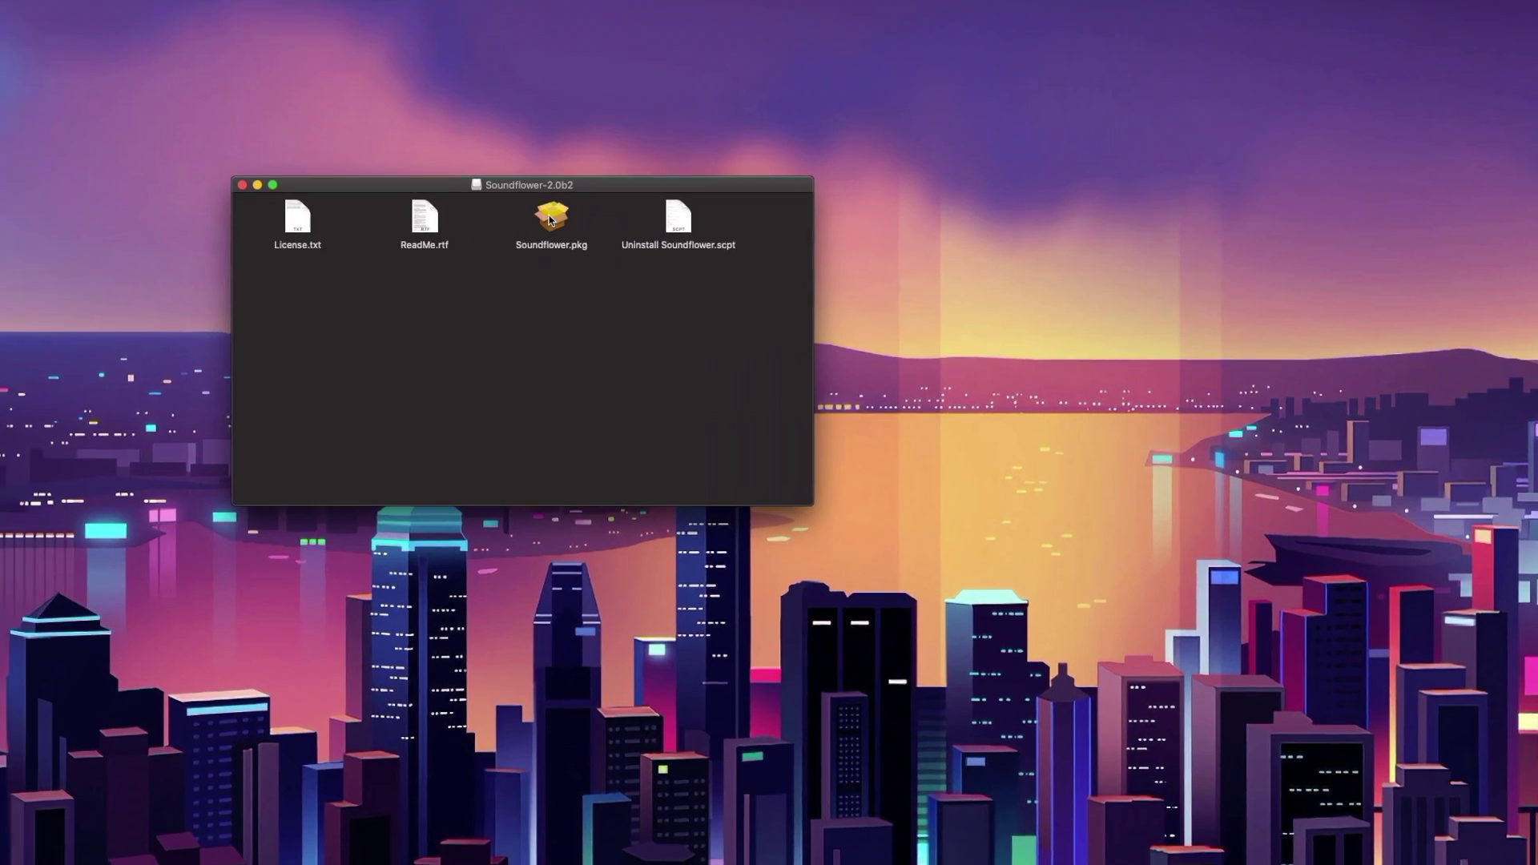
Launch Soundflower.pkg with Open from its context menu to start the installer
left_click(550, 219)
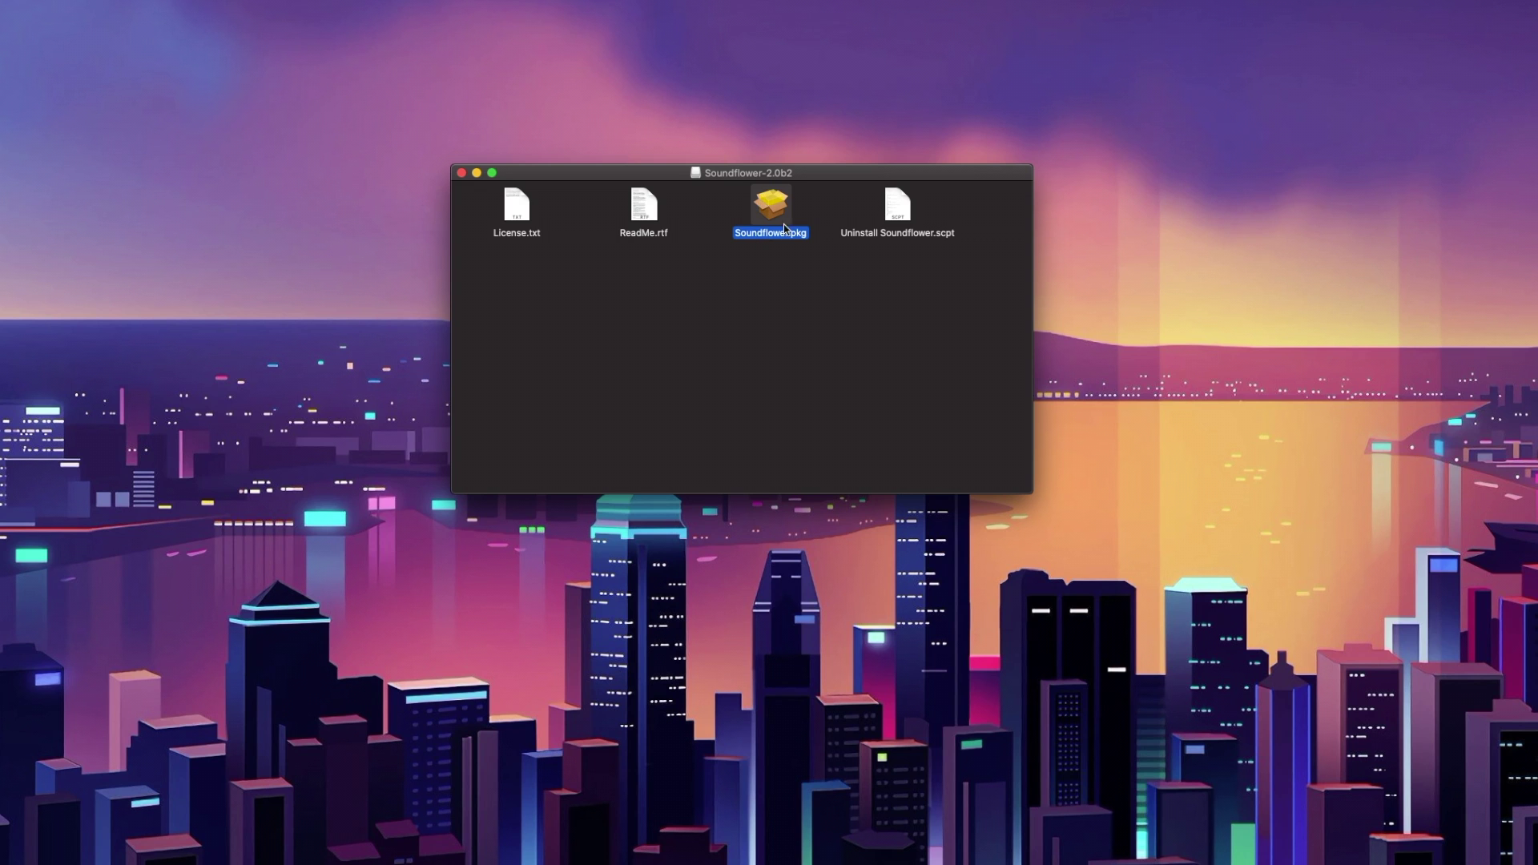
right_click(775, 213)
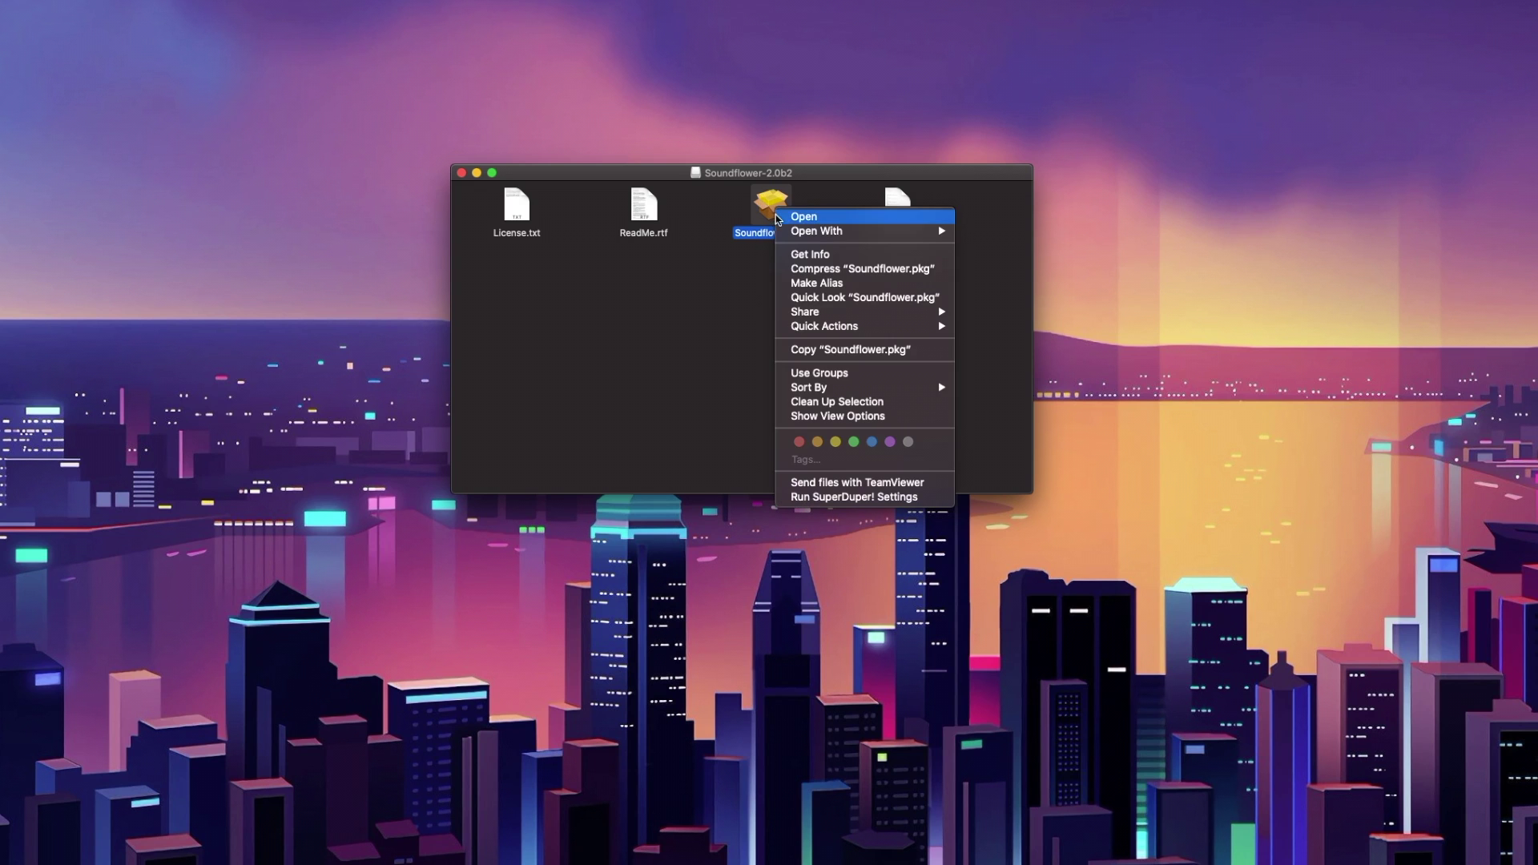
left_click(801, 217)
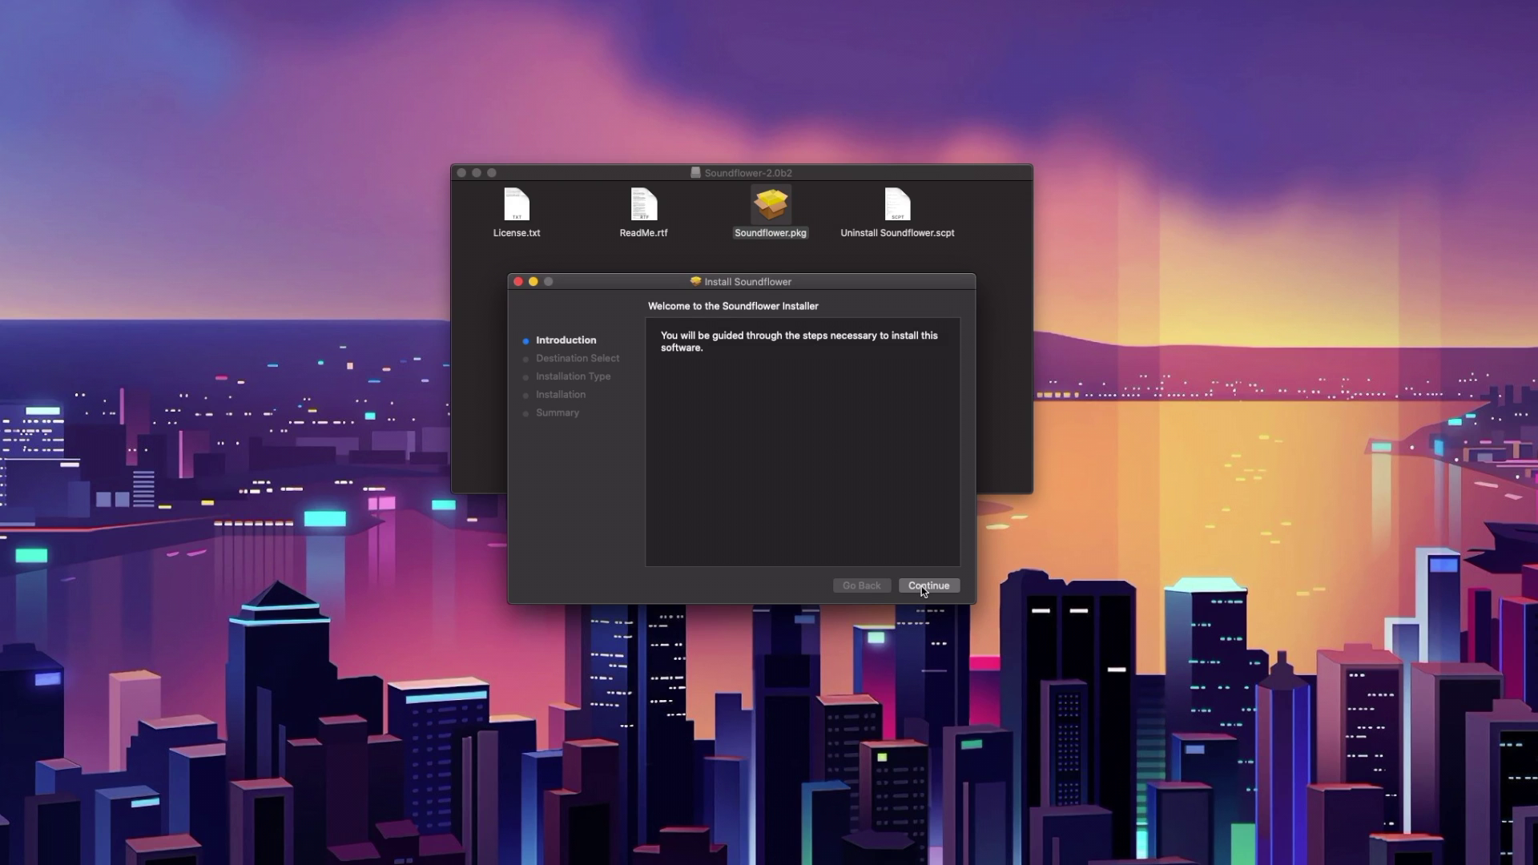
Install Soundflower on Macintosh HD, authorizing with the administrator password
left_click(924, 588)
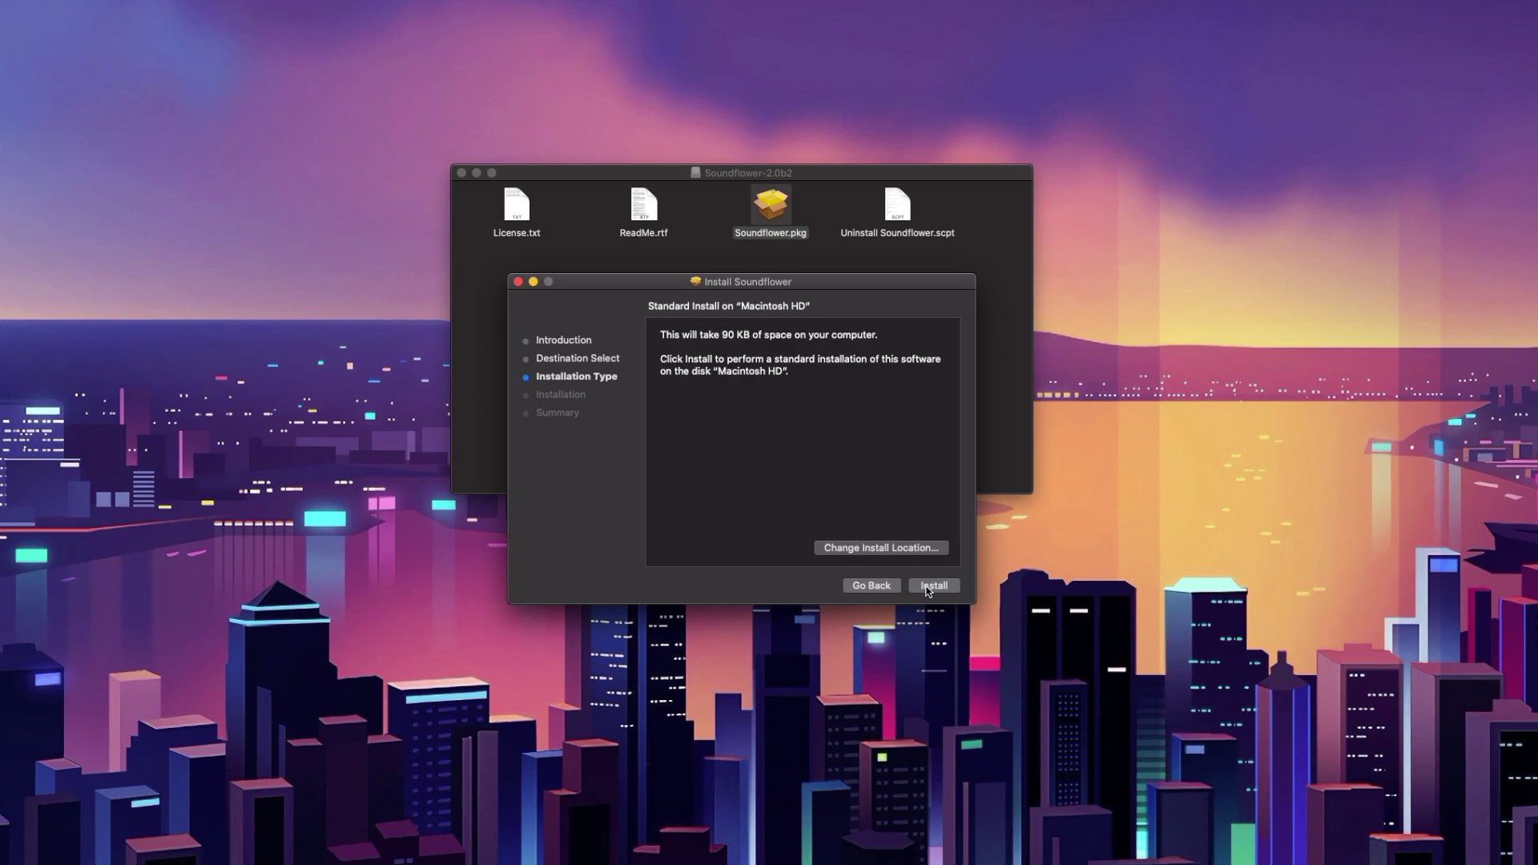
left_click(927, 589)
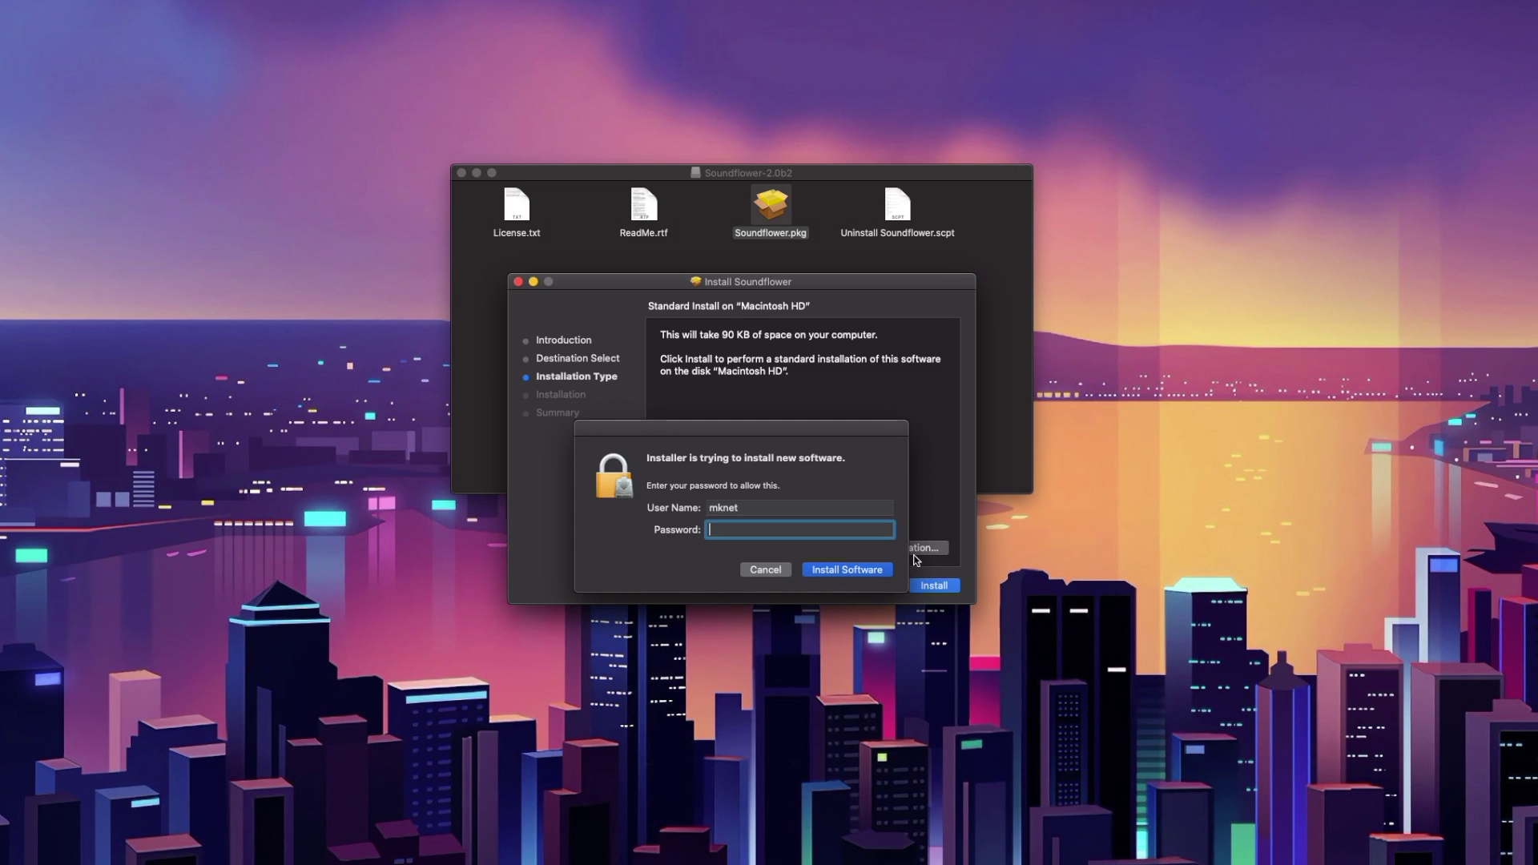
type("*****")
key("Return")
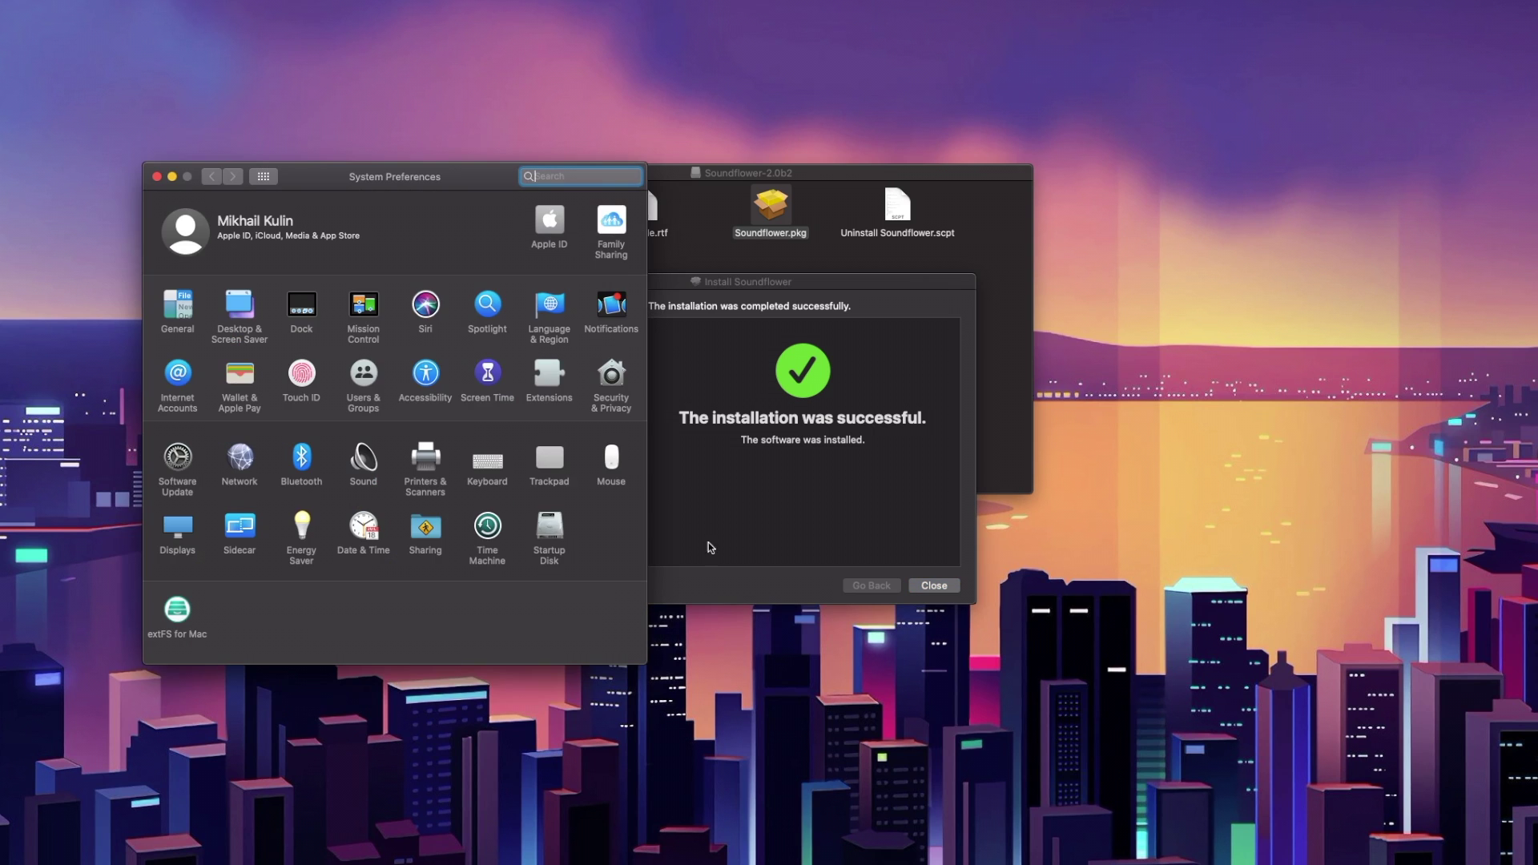
Unlock Security & Privacy settings with the administrator password
left_click(612, 376)
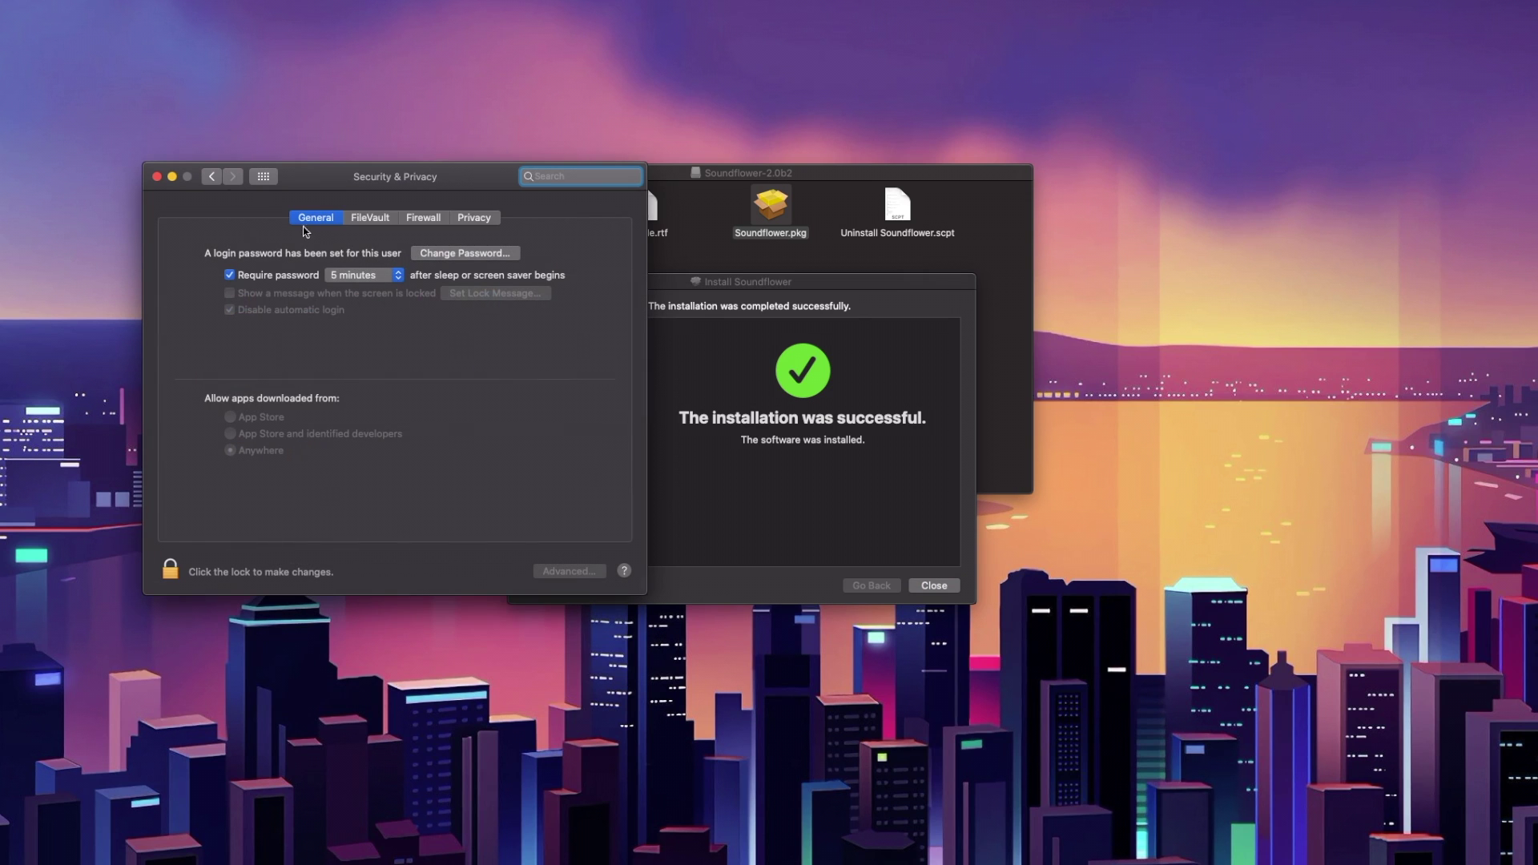
left_click(316, 220)
left_click(170, 570)
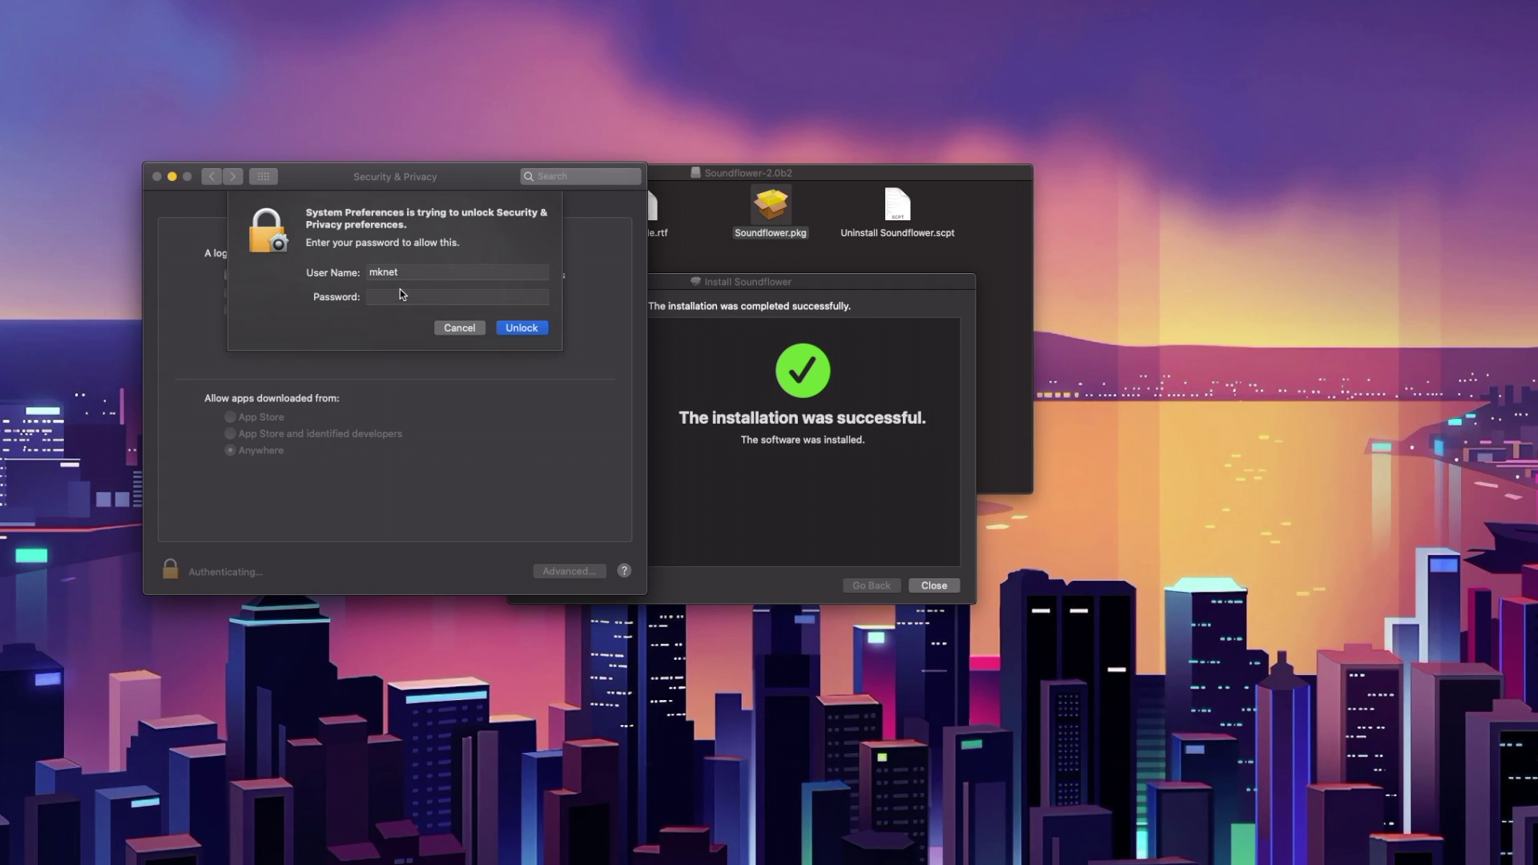
type("•••••••")
key("Return")
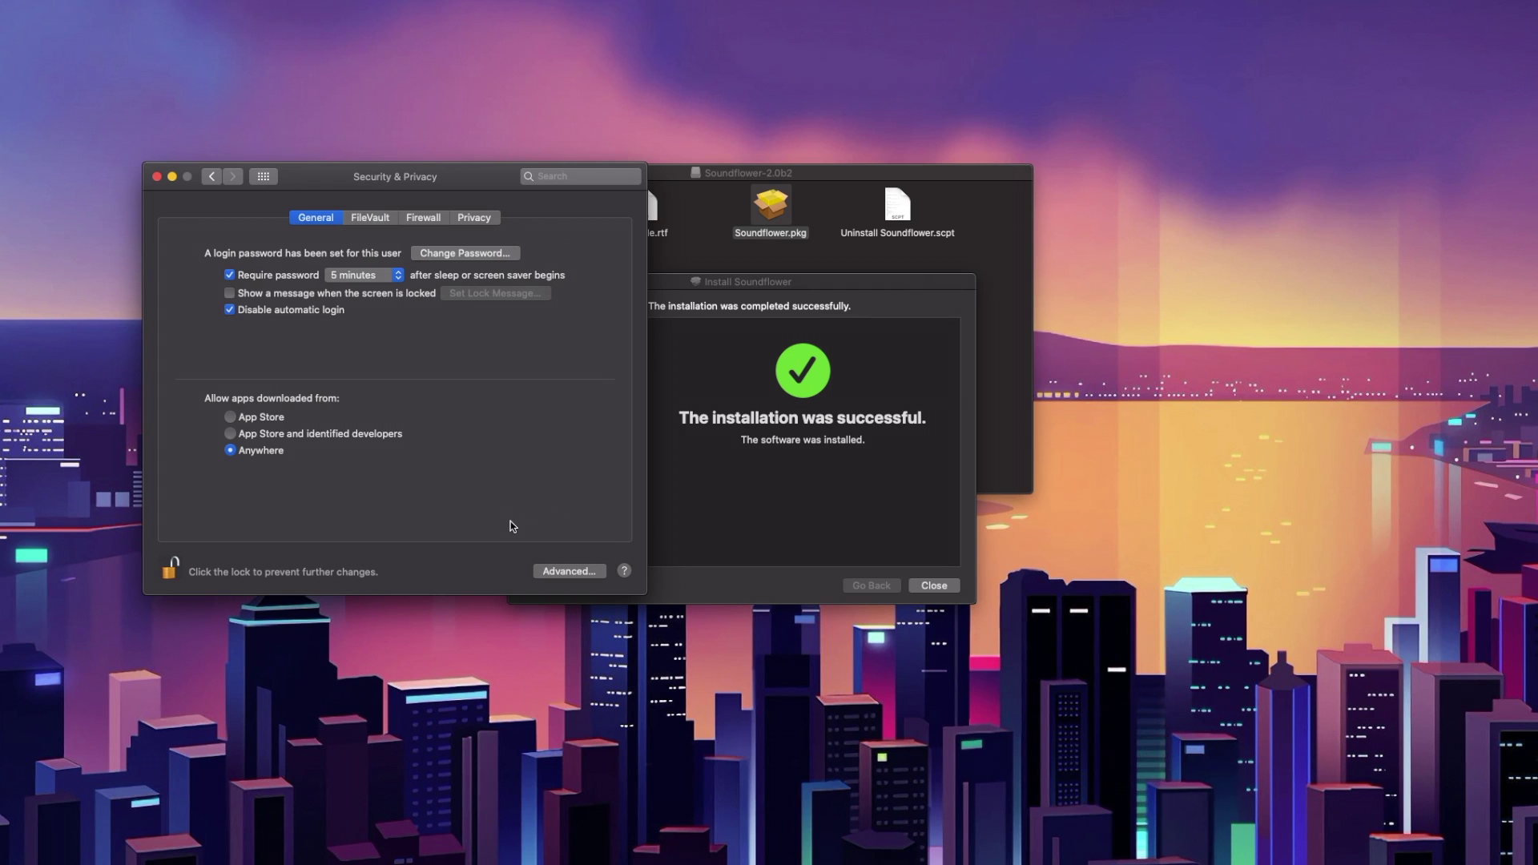
Close the finished Soundflower installer and the Security & Privacy window
left_click(947, 590)
left_click(934, 586)
left_click(157, 176)
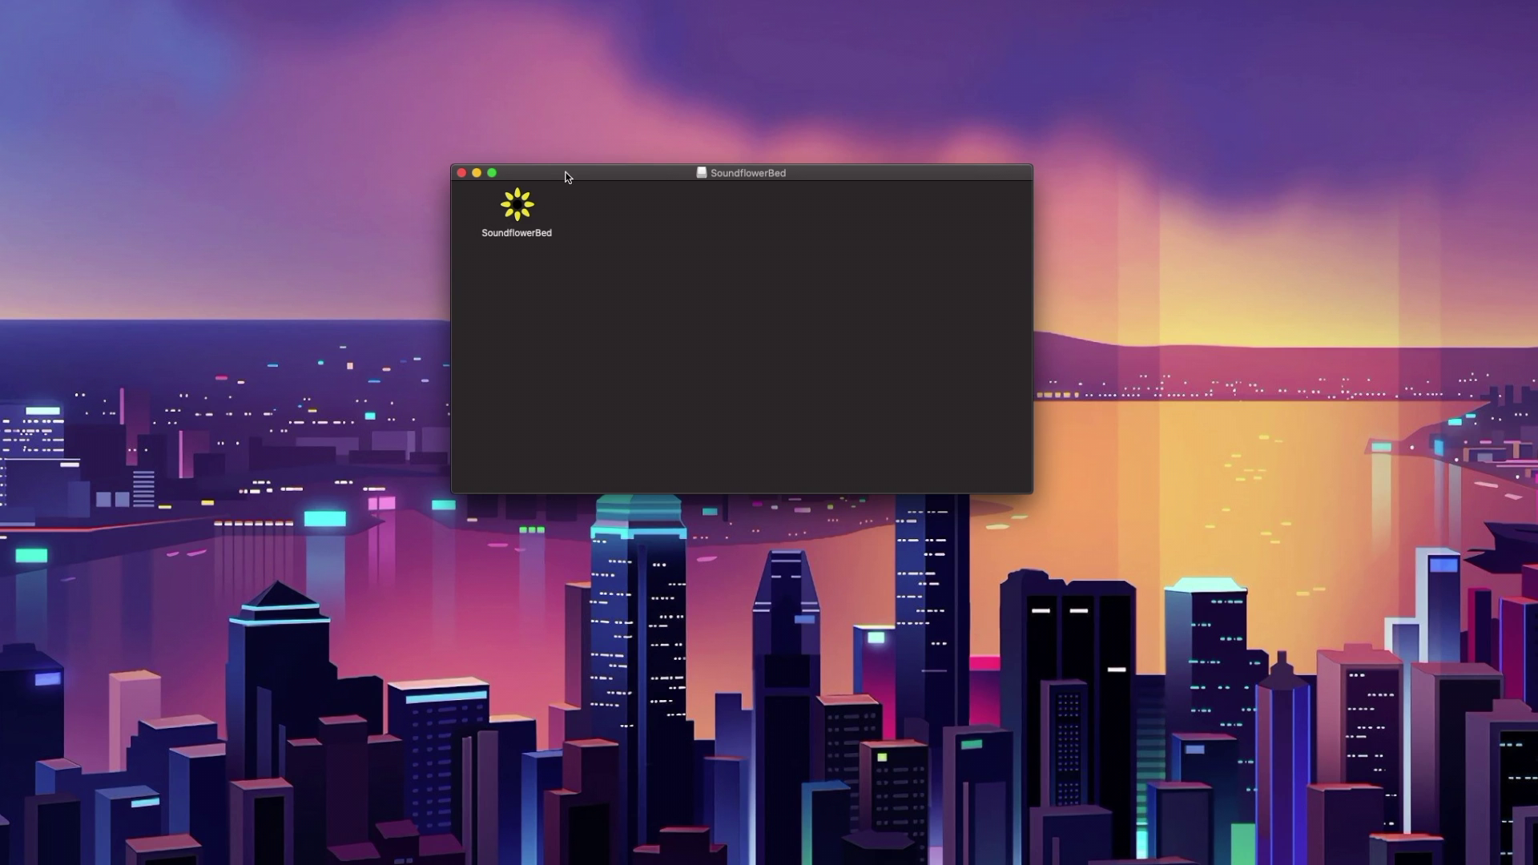
Place a new Finder window showing Applications beside the SoundflowerBed disk image
left_click(661, 164)
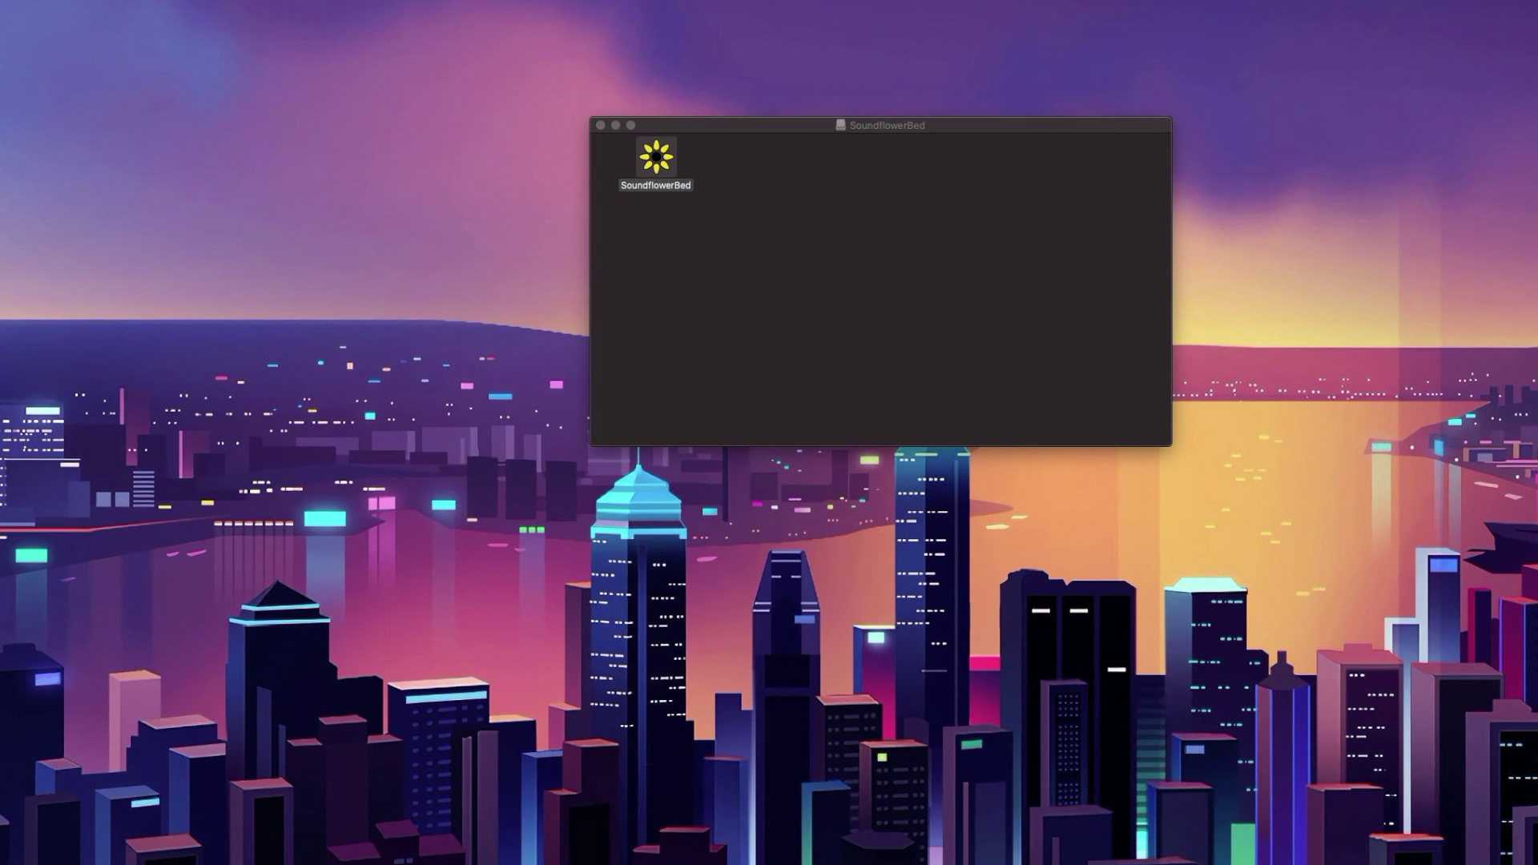
key("super+n")
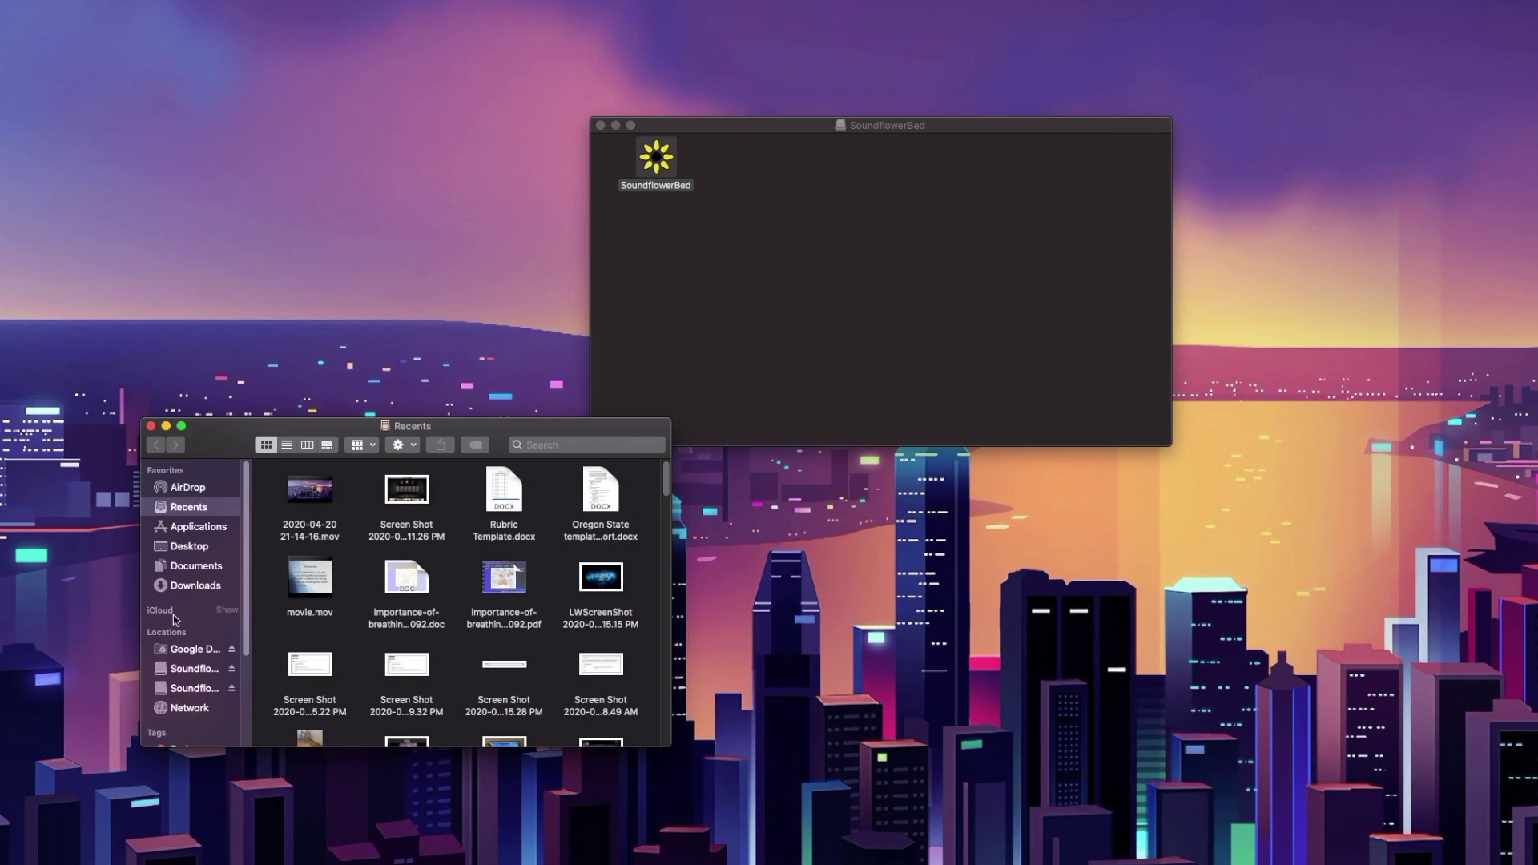
left_click(192, 525)
left_click_drag(225, 436, 65, 399)
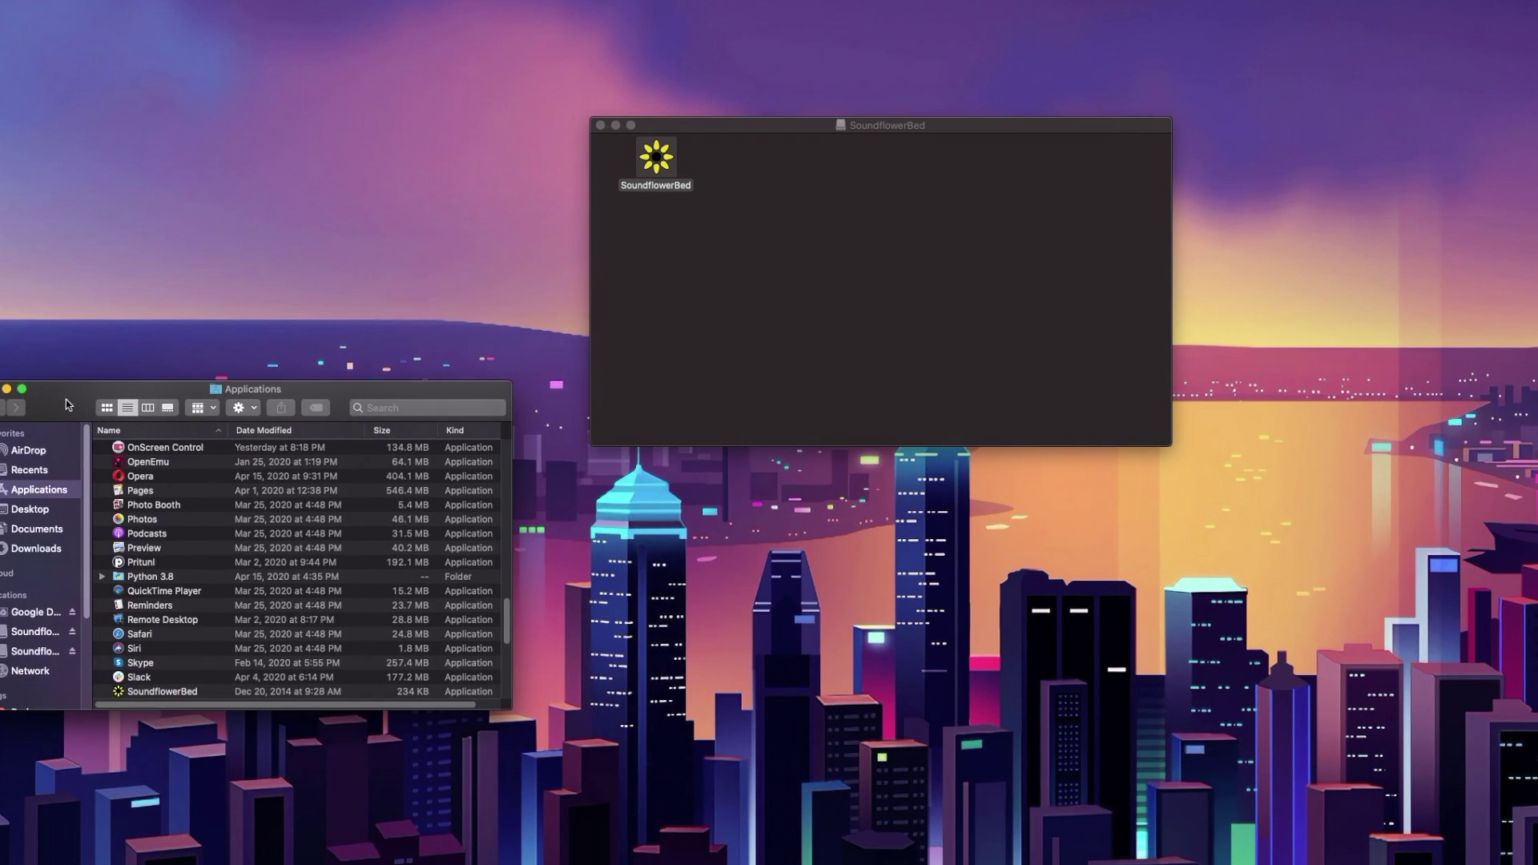
Copy SoundflowerBed into Applications, replacing the existing copy, and close the disk image window
left_click_drag(648, 170, 185, 681)
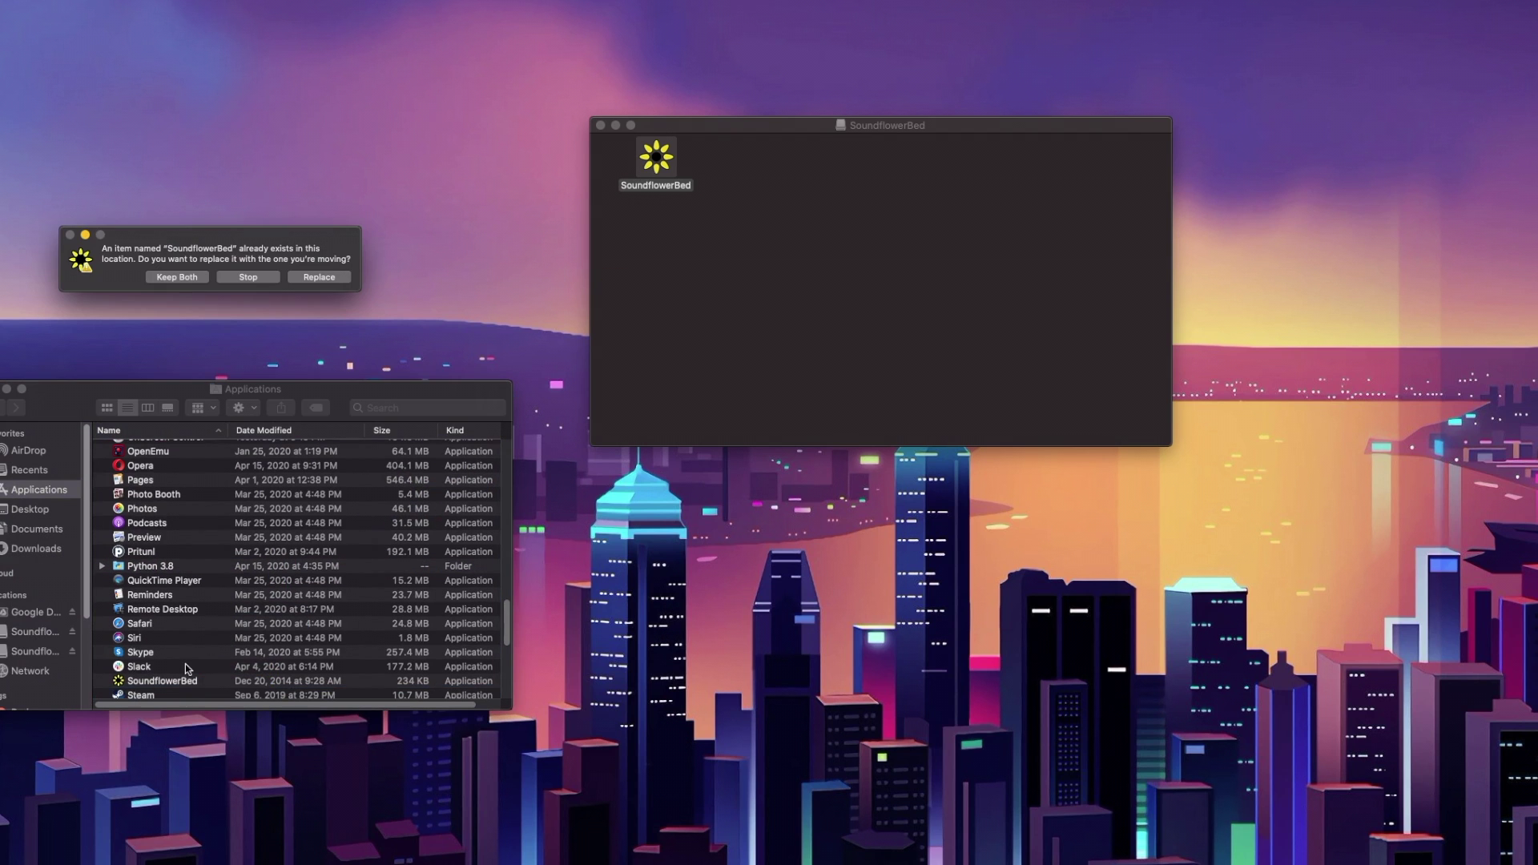
left_click(319, 278)
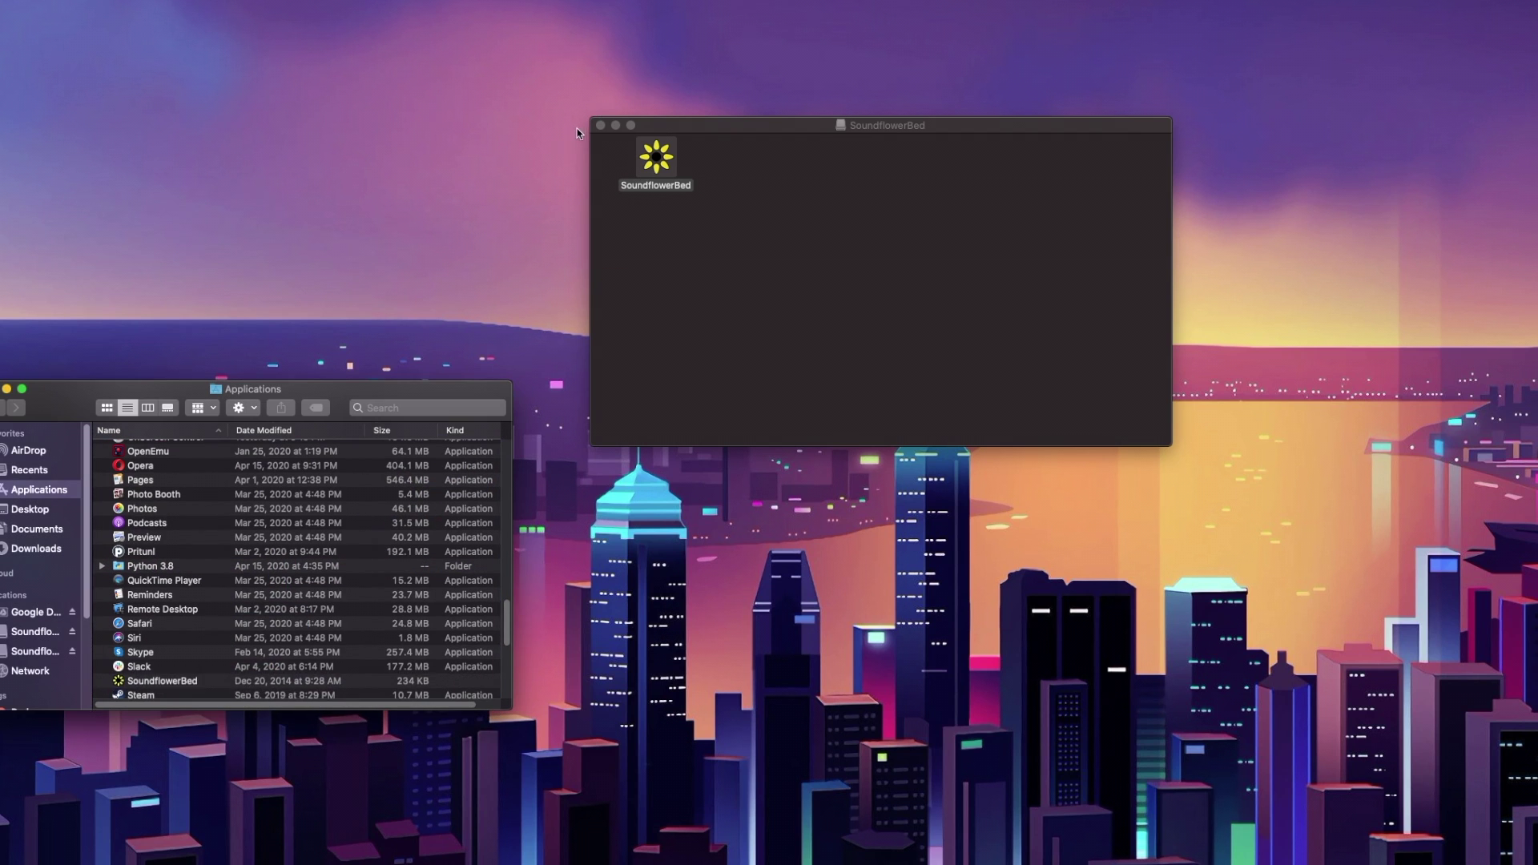
left_click(601, 126)
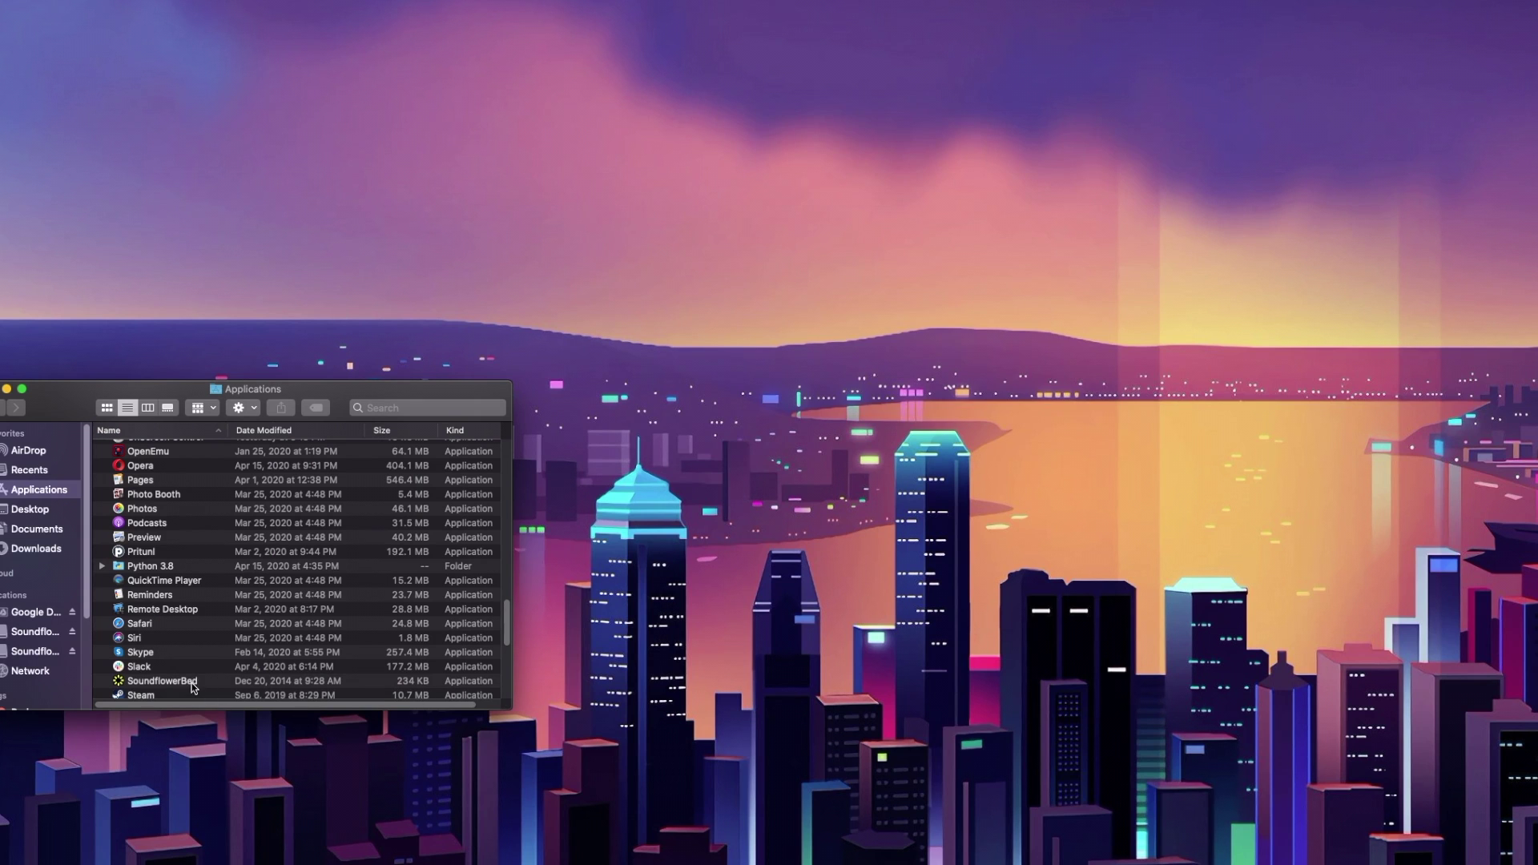
left_click(184, 720)
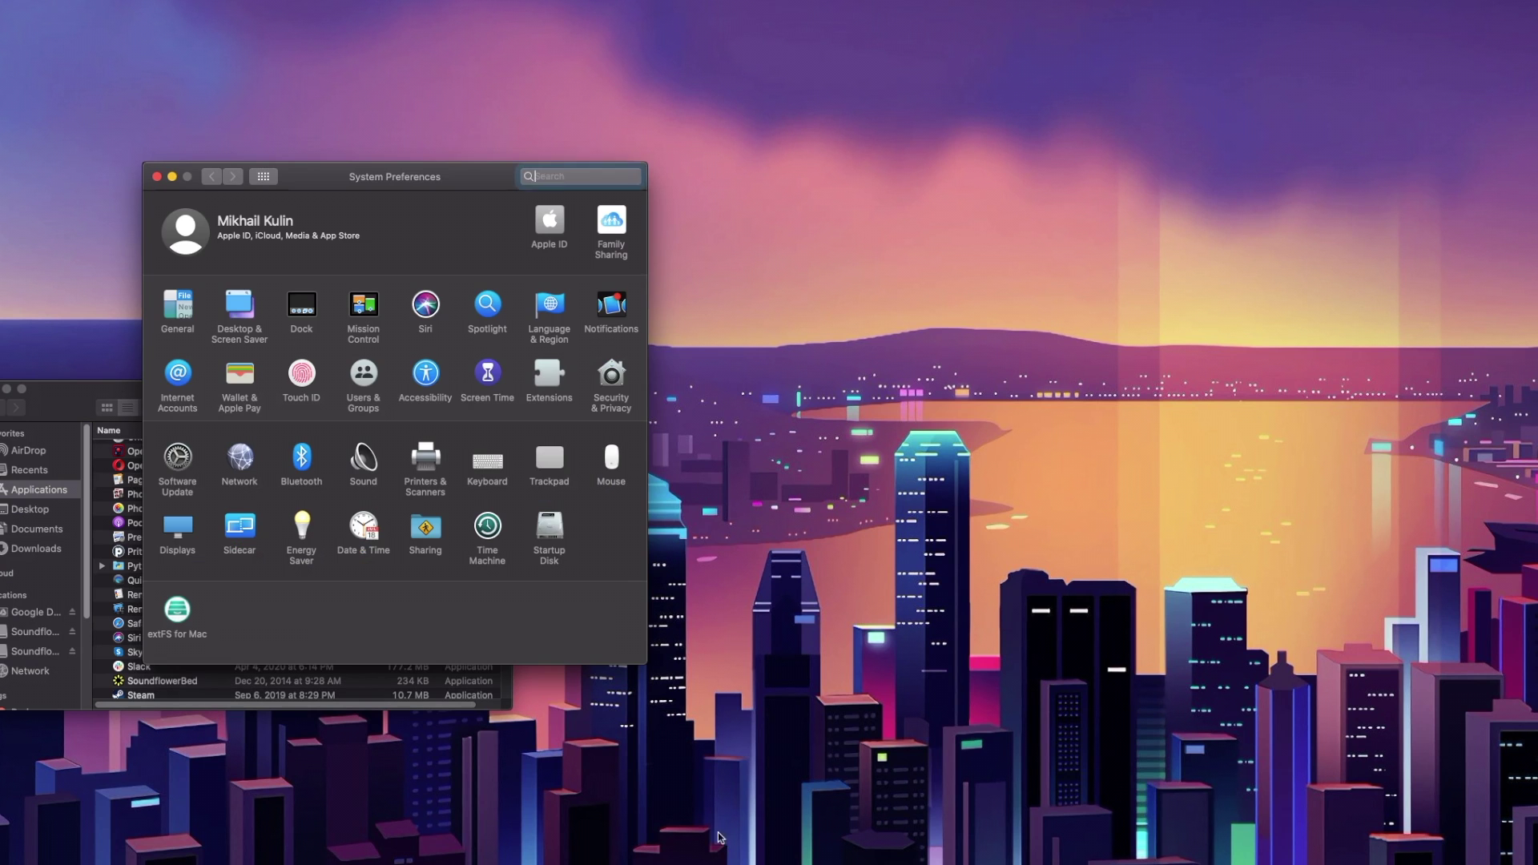
Choose Soundflower (2ch) as the output device in Sound settings
left_click_drag(411, 183, 848, 246)
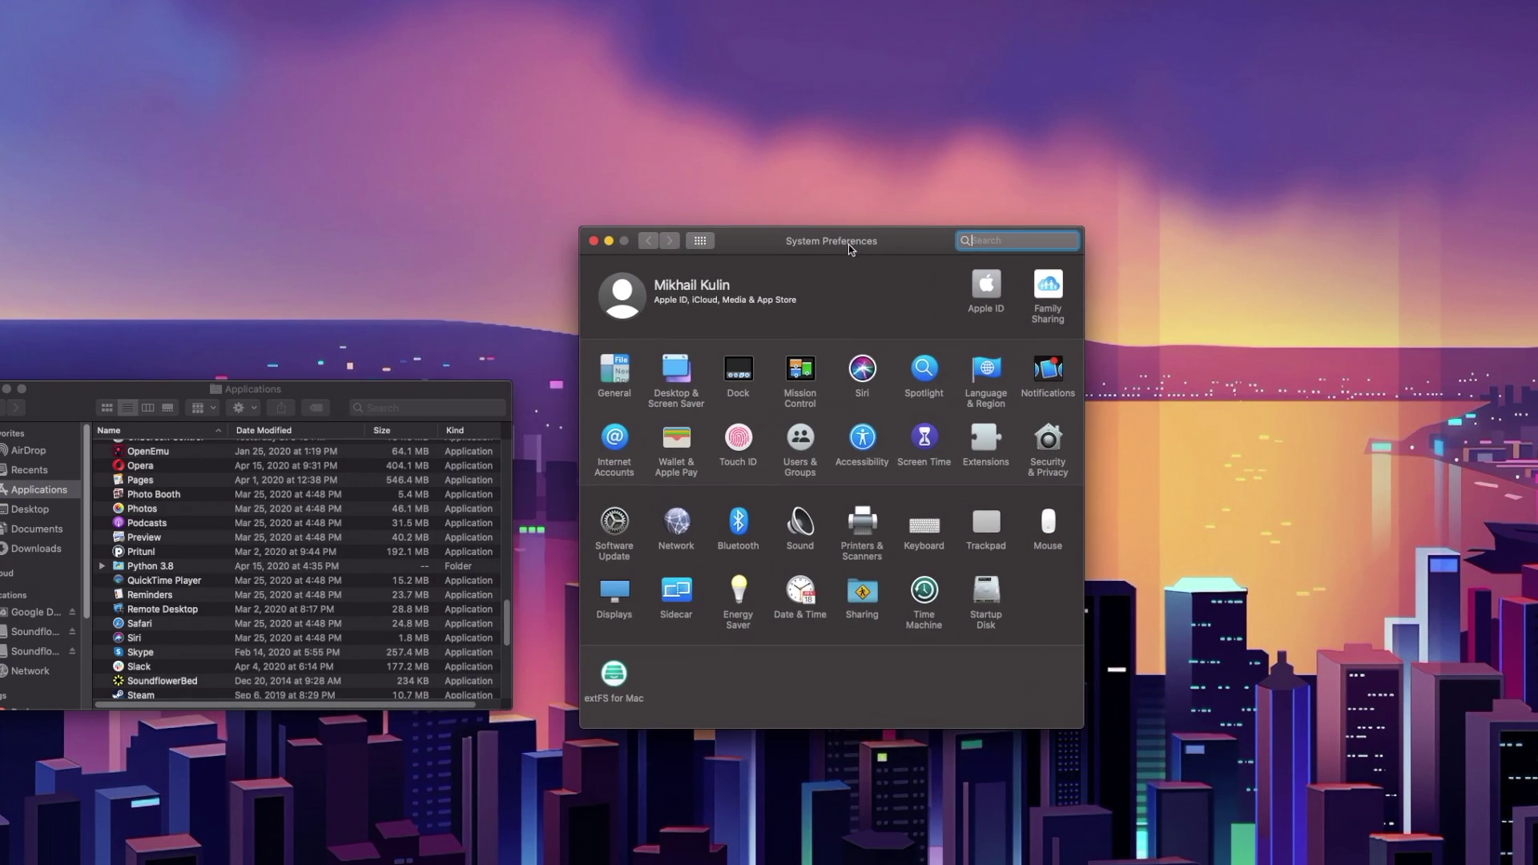
left_click(801, 527)
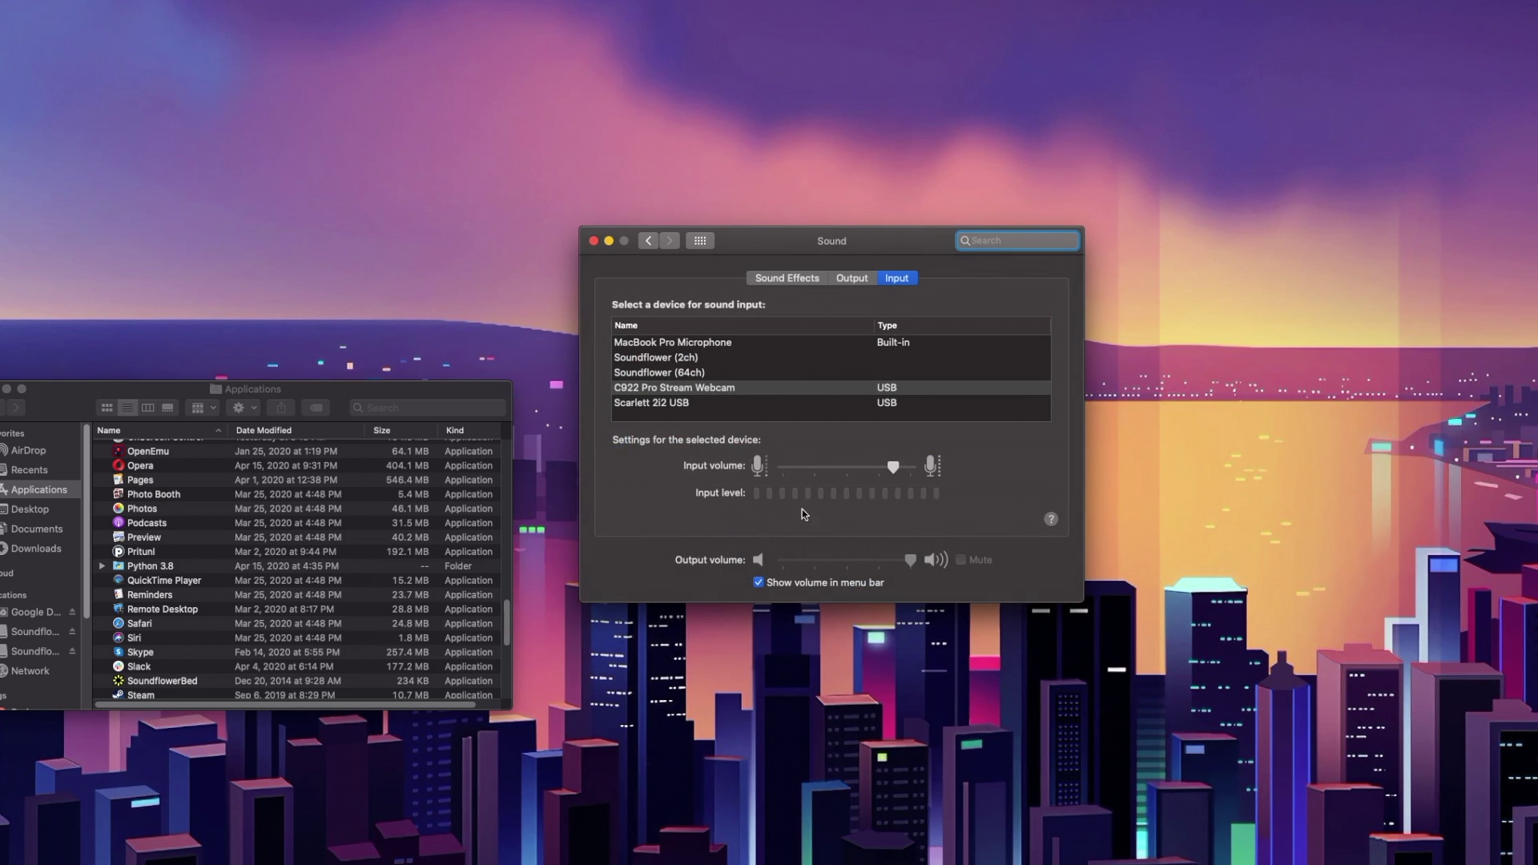
left_click(852, 280)
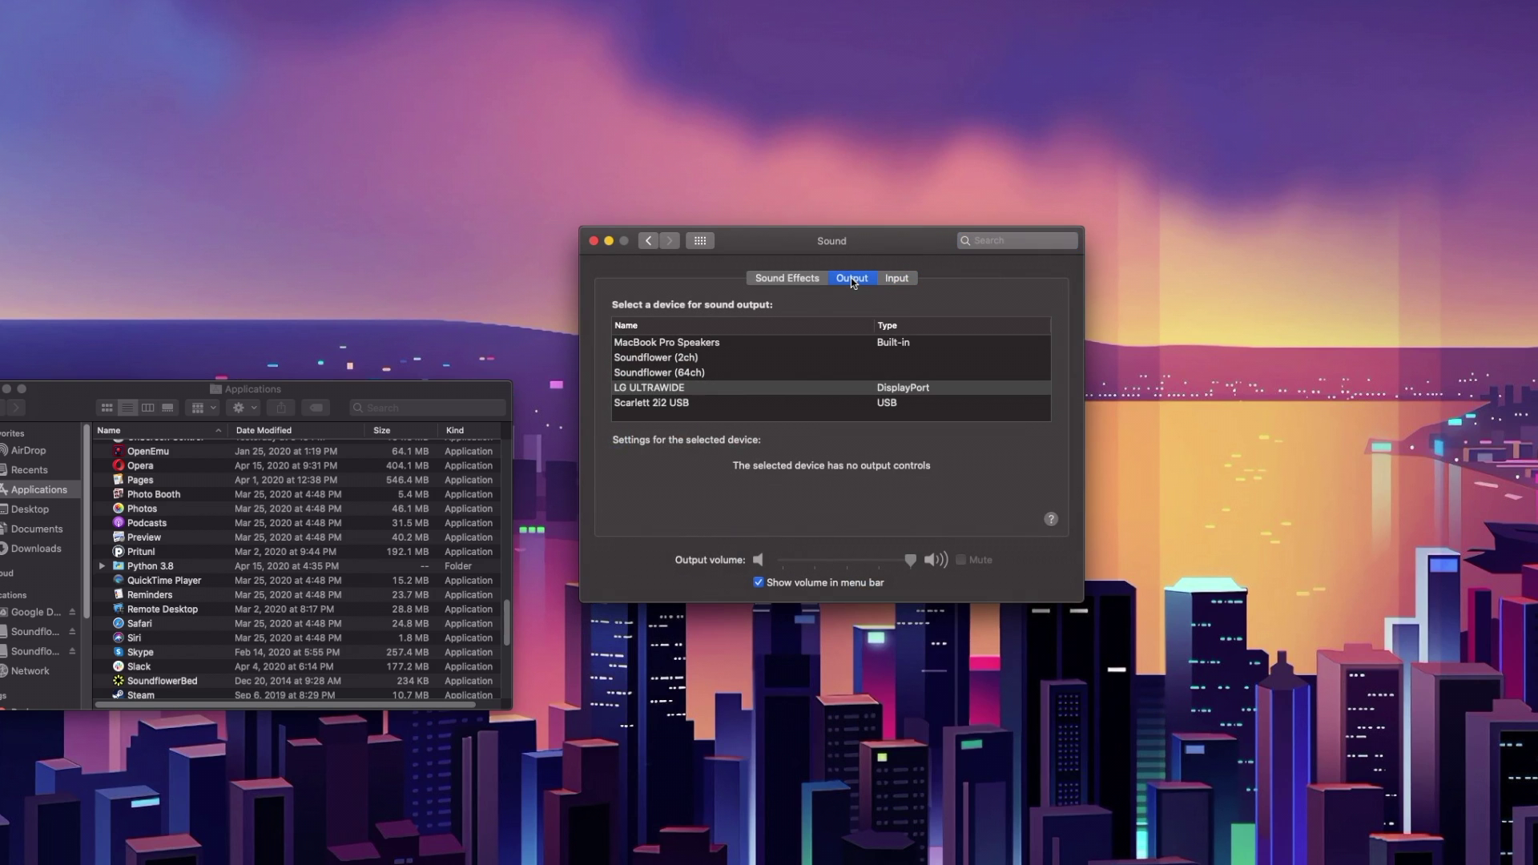
left_click(654, 362)
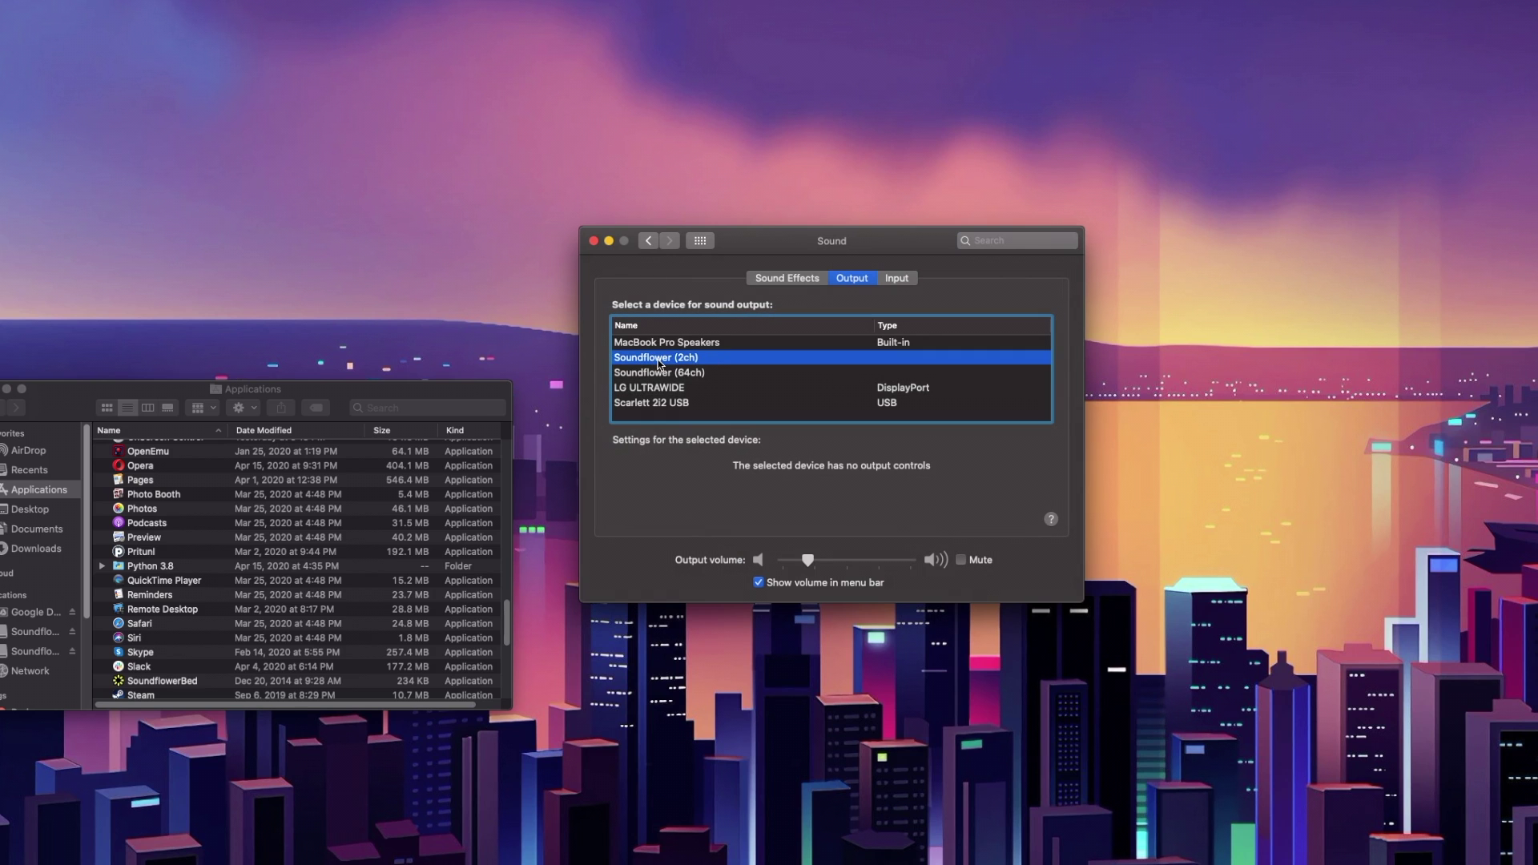
left_click_drag(336, 396, 309, 329)
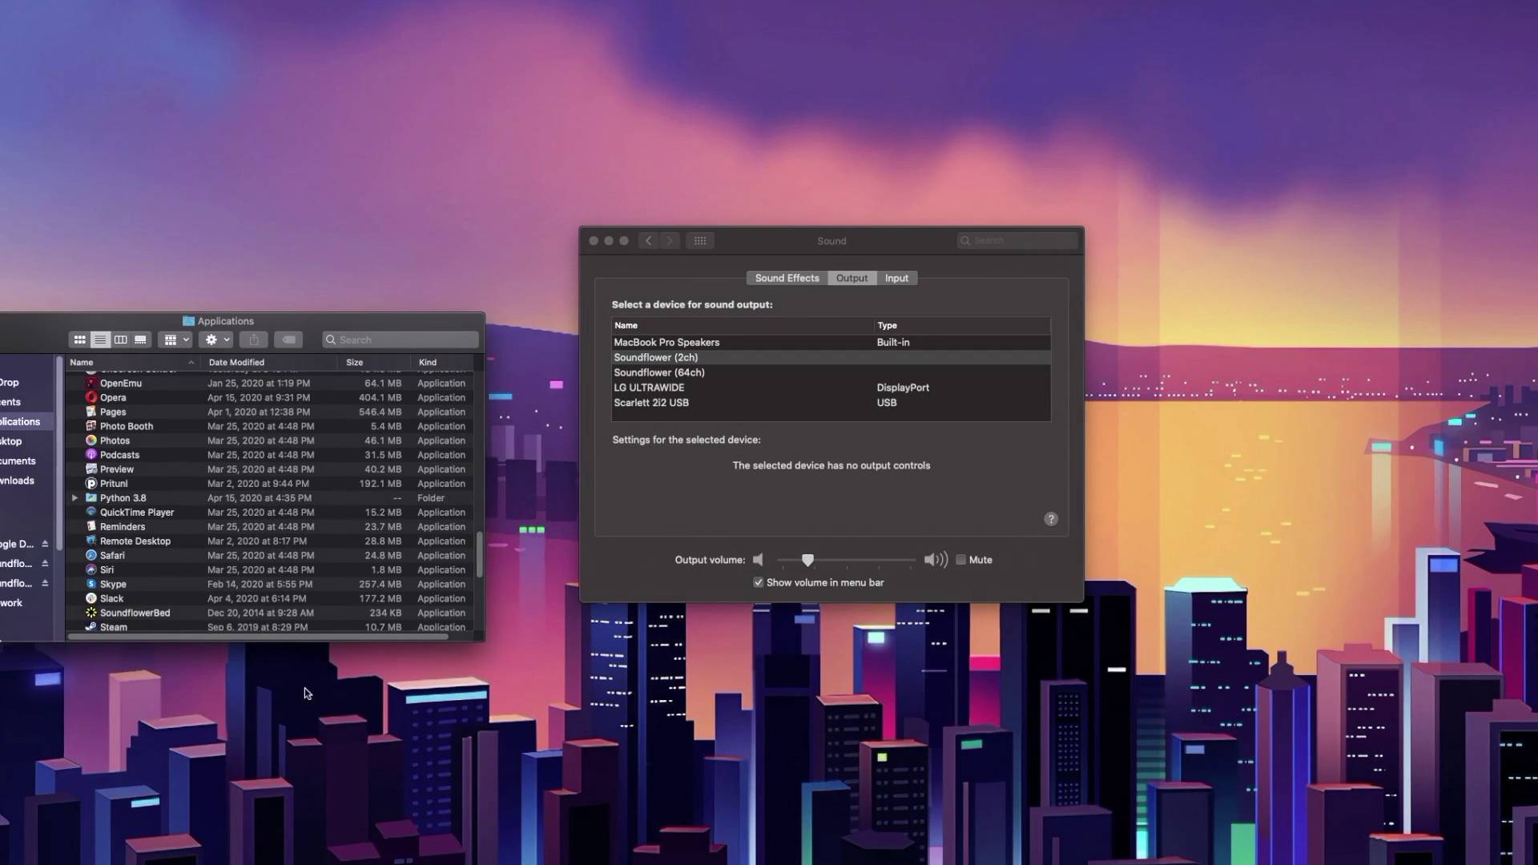
Launch SoundflowerBed from Applications, approving the downloaded-app warning
left_click(145, 614)
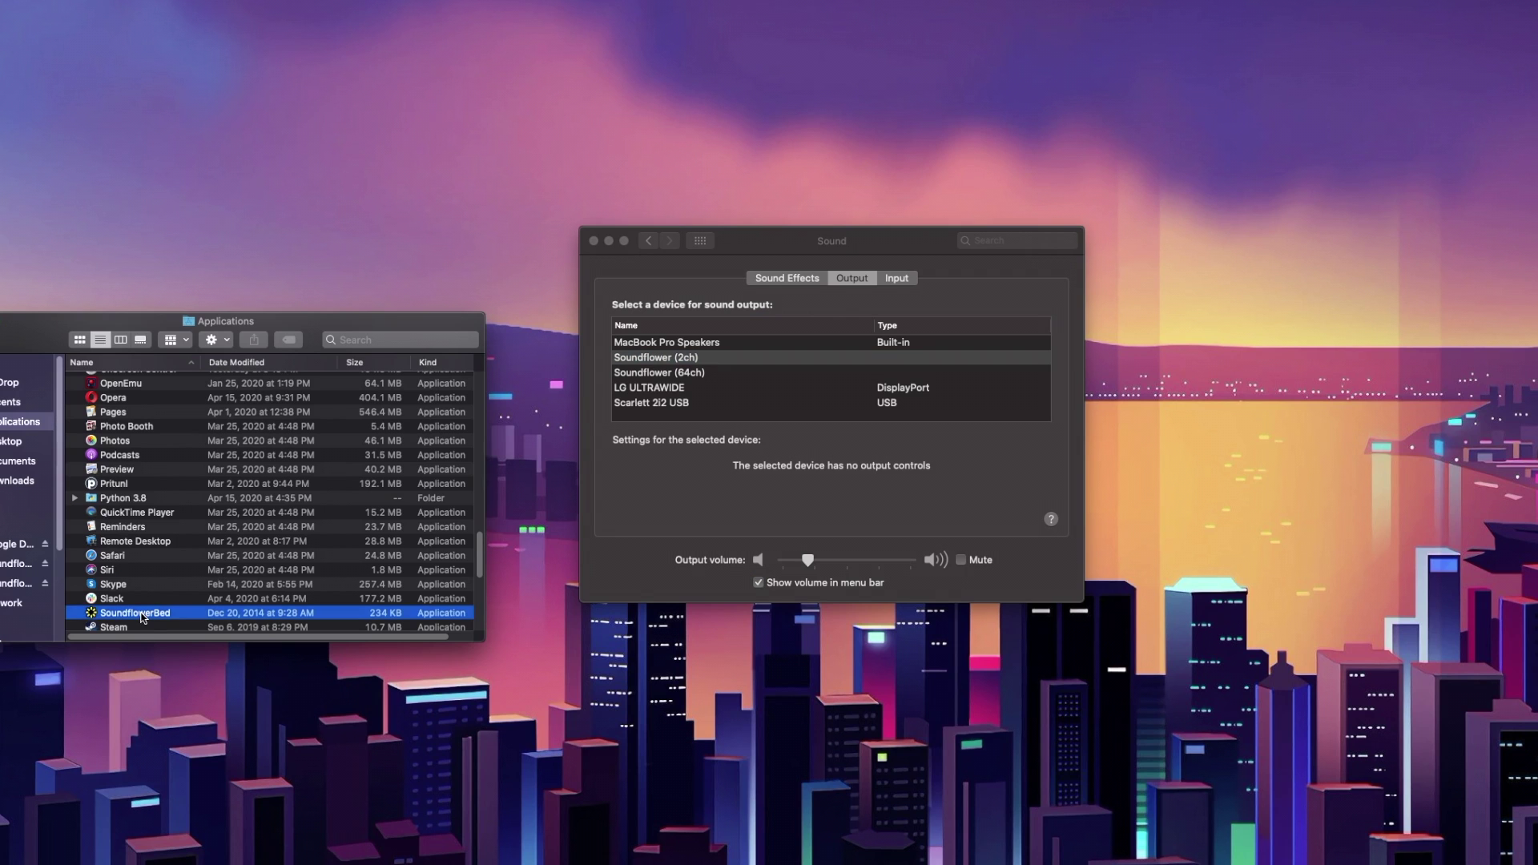
double_click(209, 620)
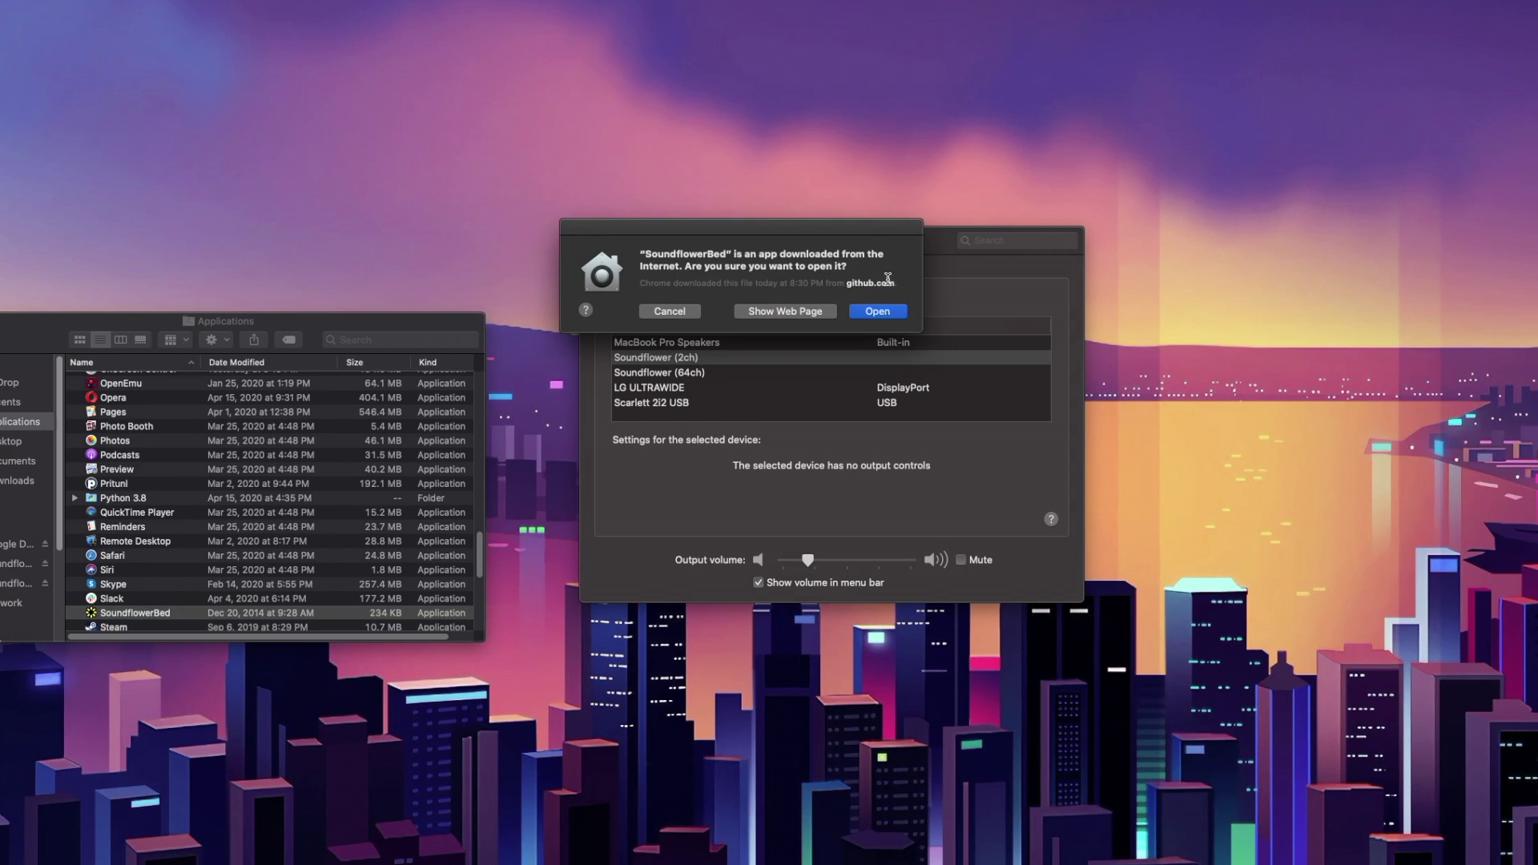
left_click(875, 311)
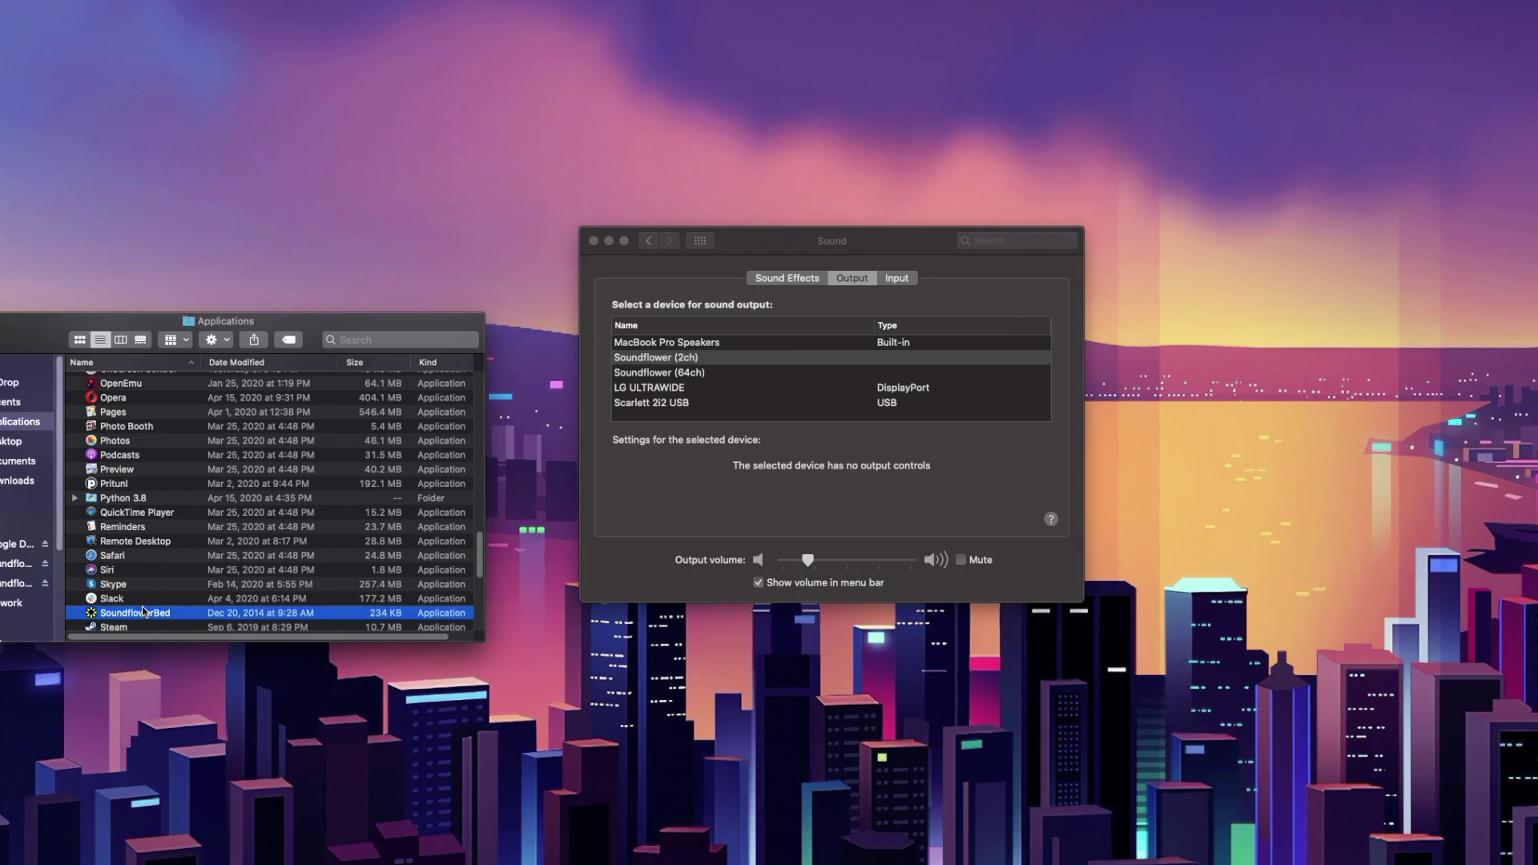
right_click(147, 614)
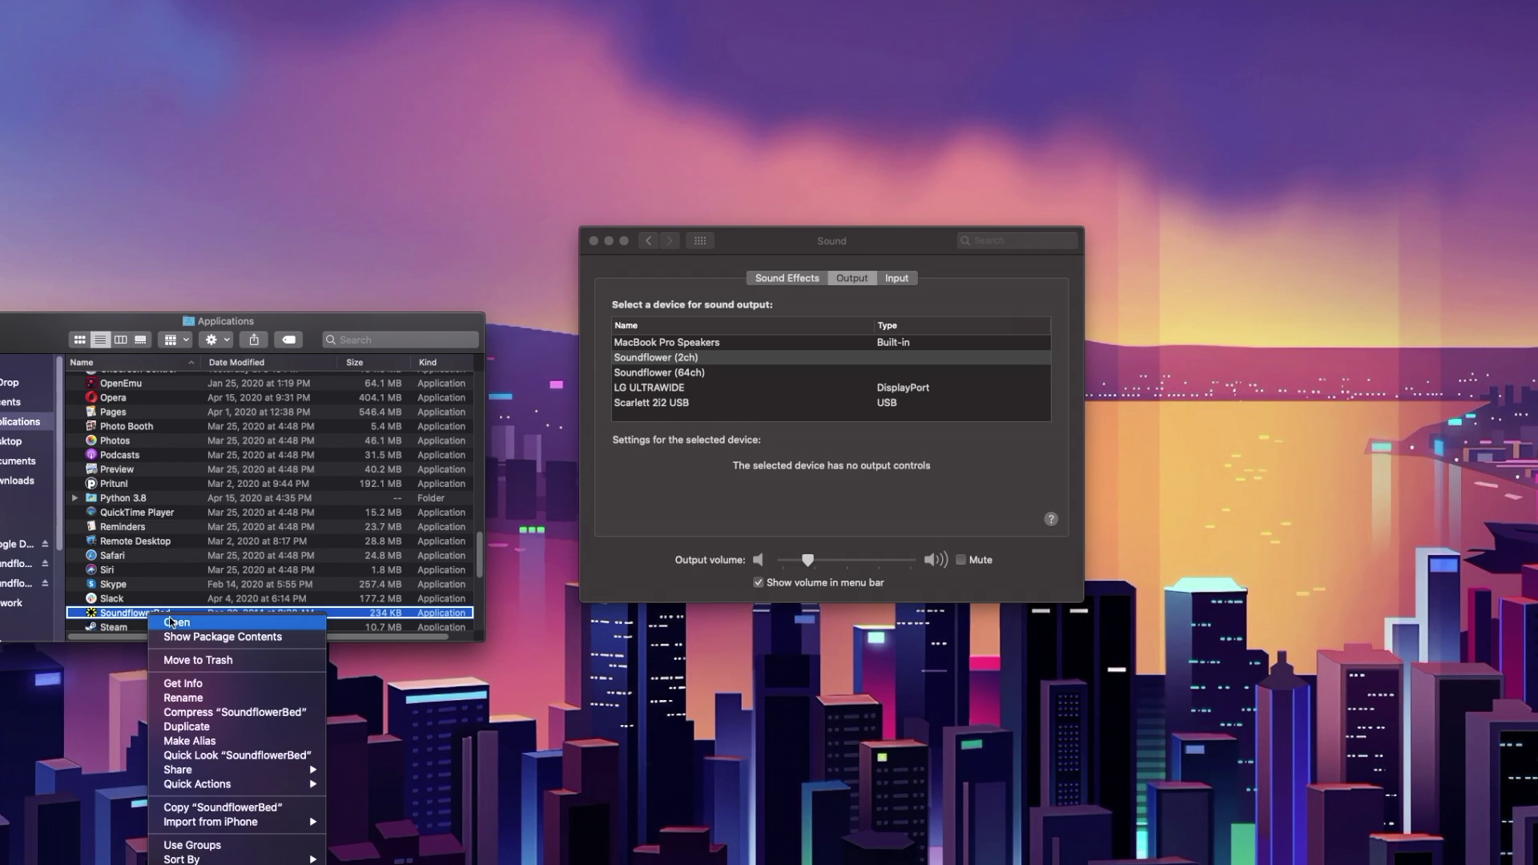
left_click(174, 623)
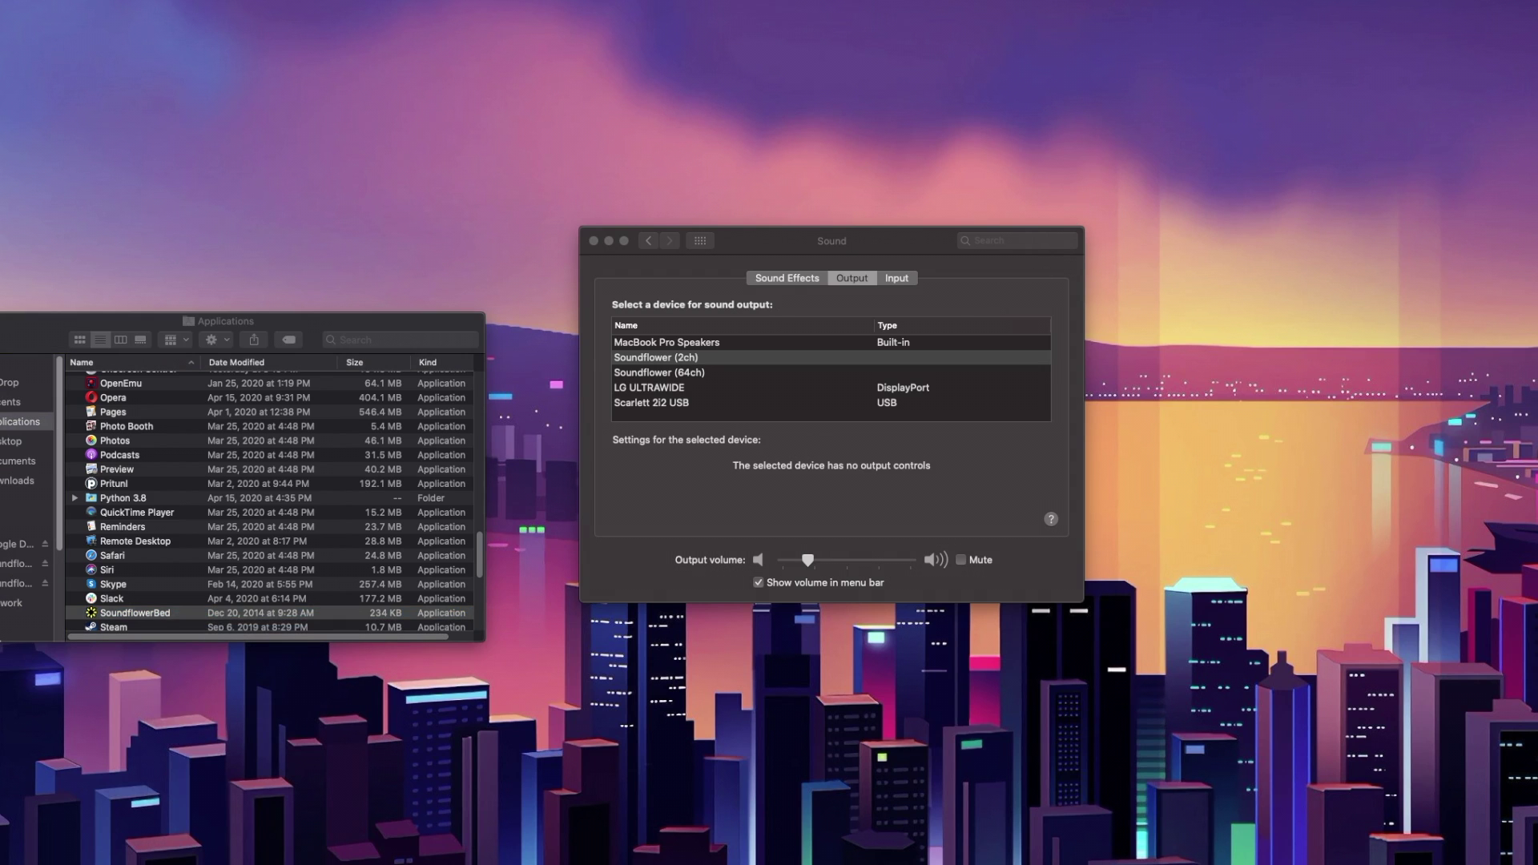
Bring up the Security & Privacy General pane beside the Applications folder
left_click(720, 239)
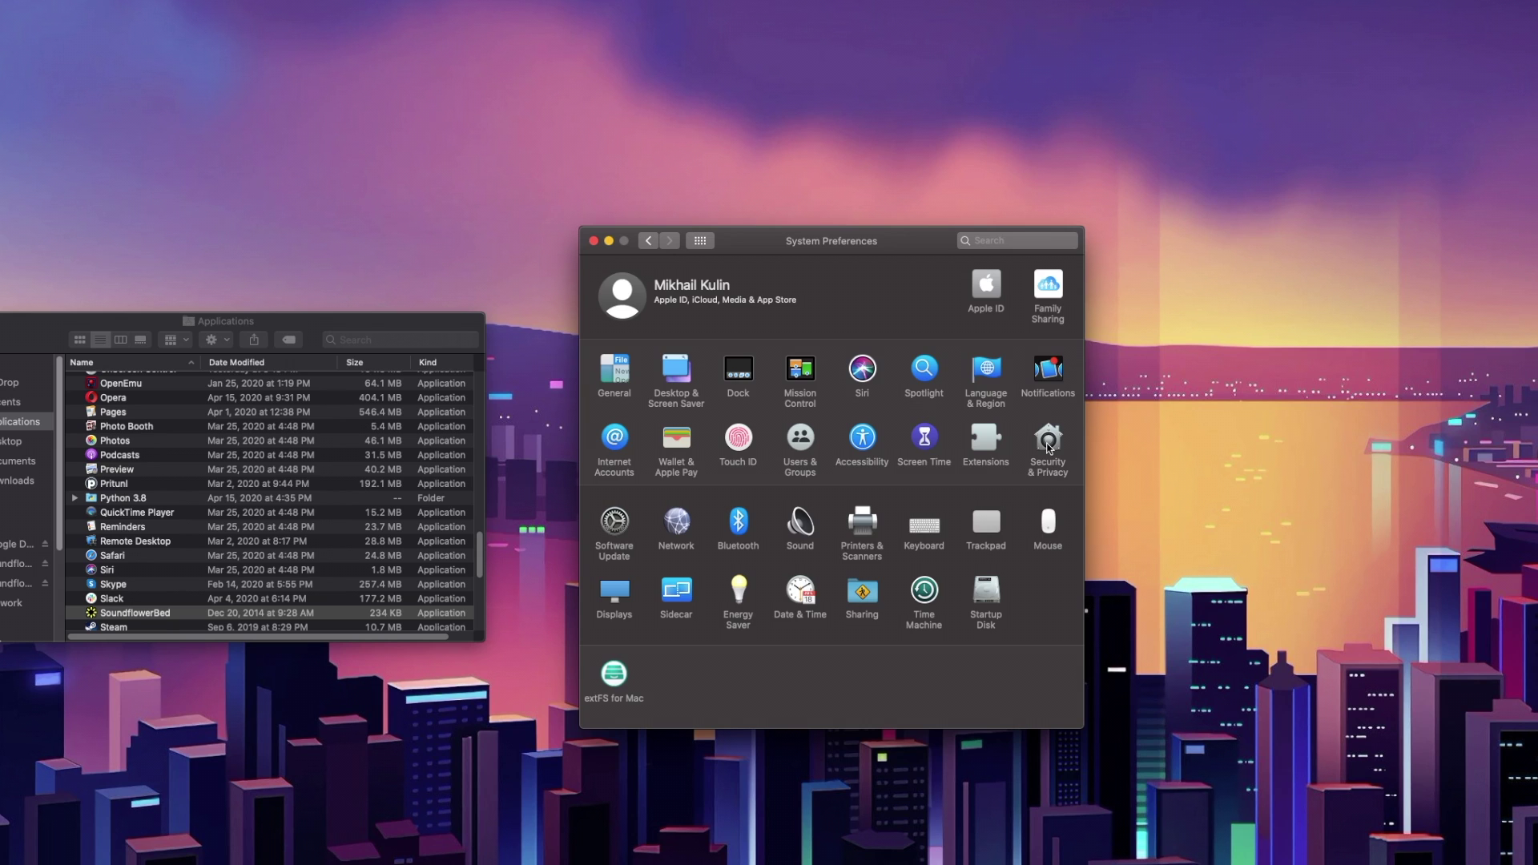
left_click(1048, 445)
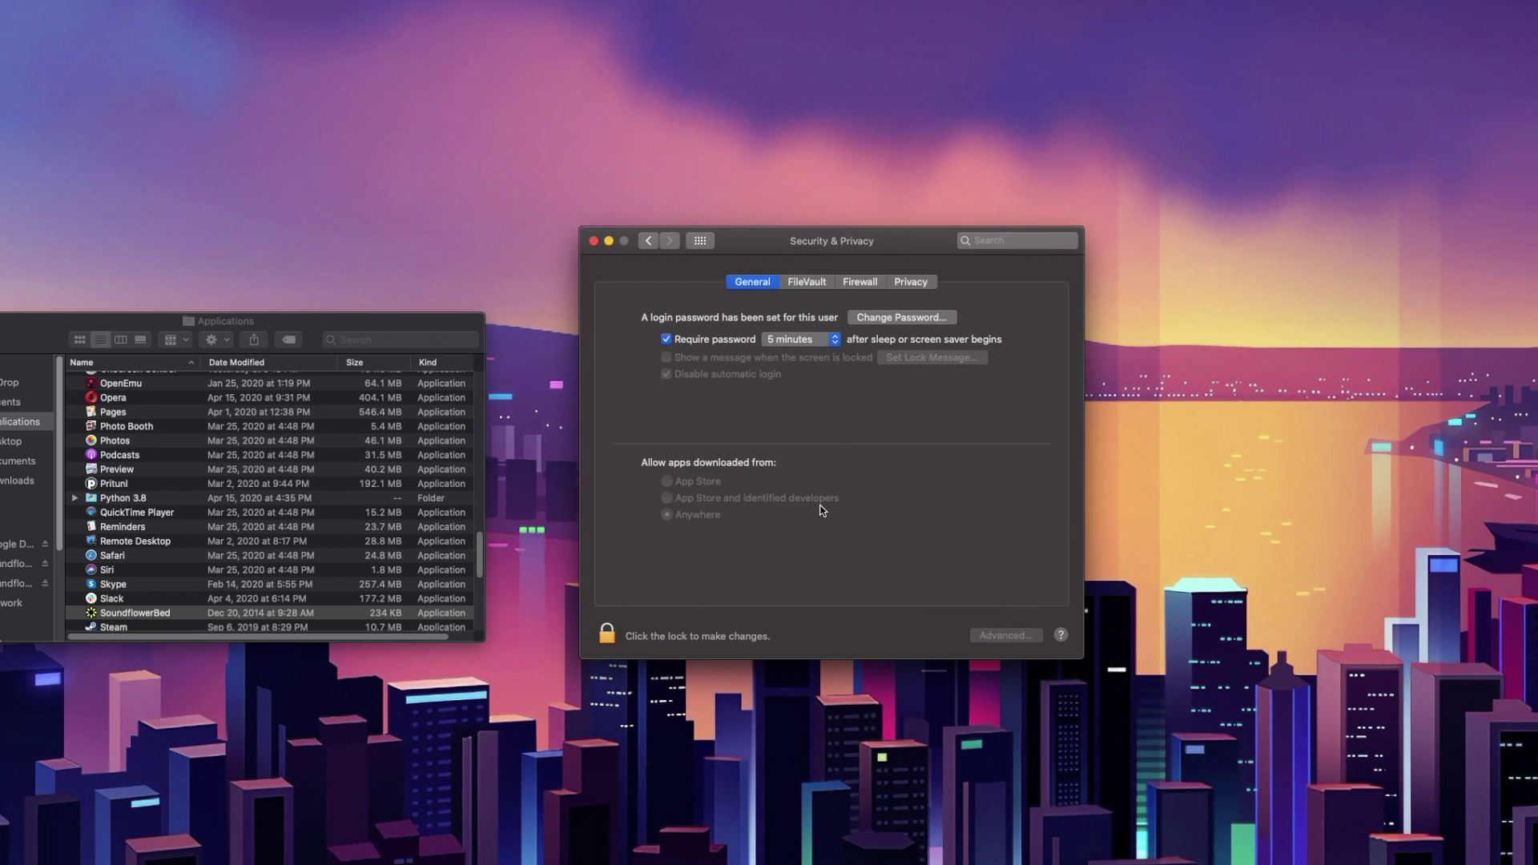
right_click(136, 617)
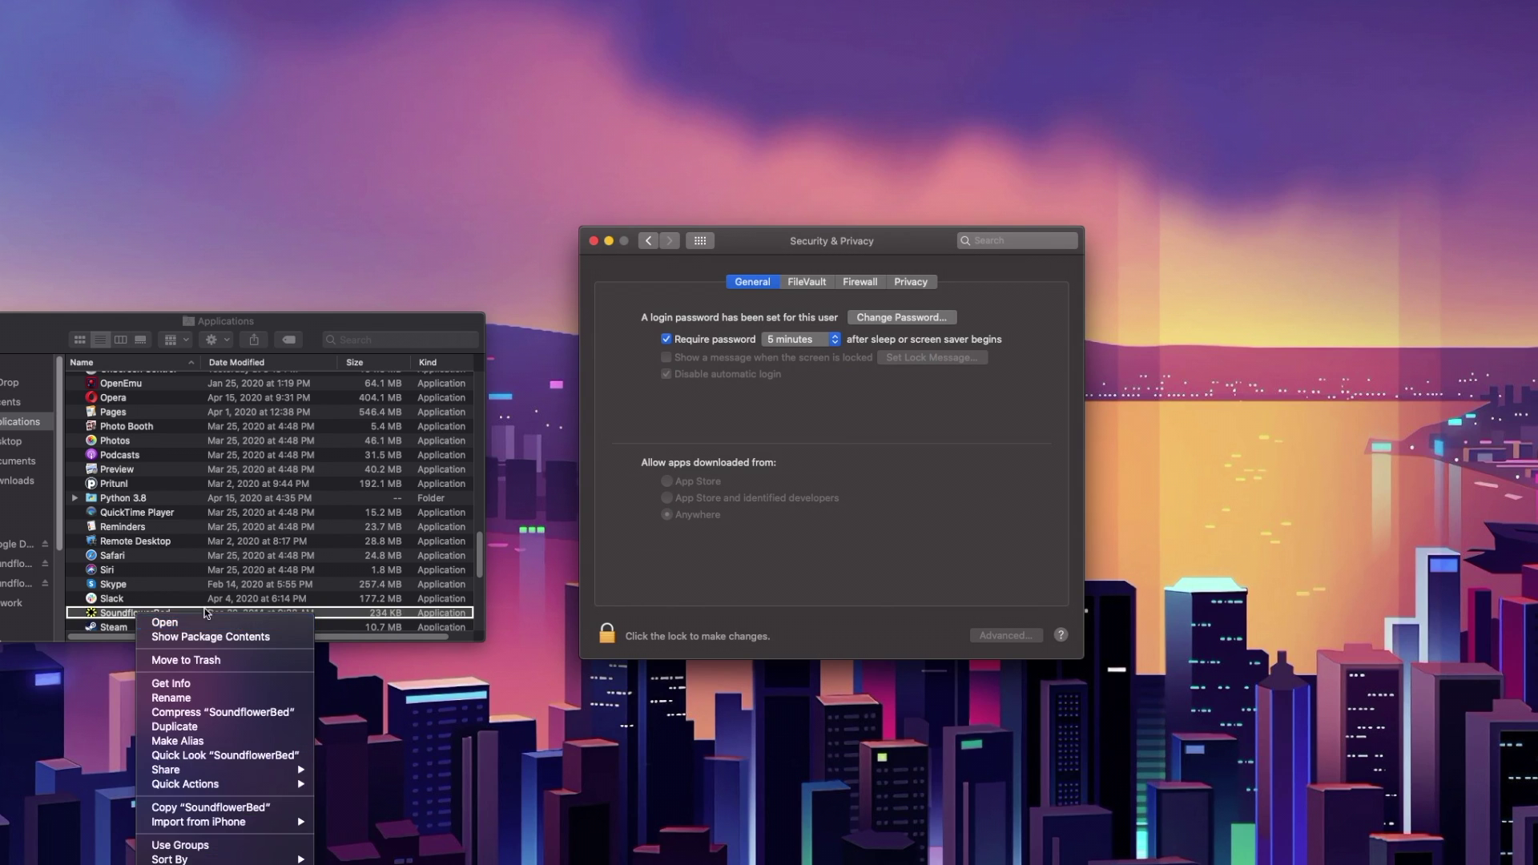
left_click(729, 524)
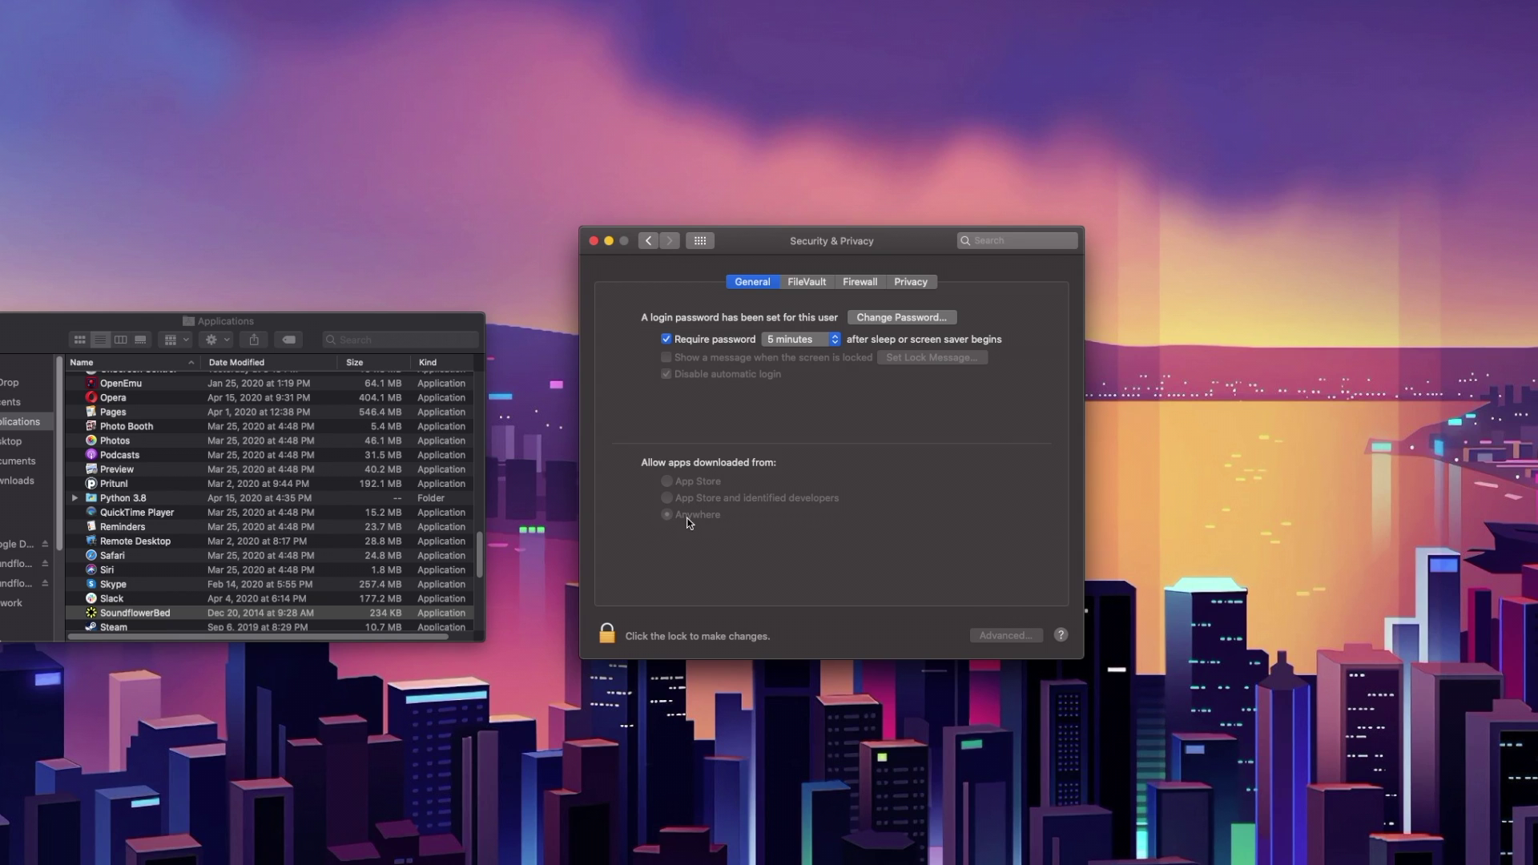
Close Security & Privacy and confirm SoundflowerBed routes Soundflower (2ch) to LG ULTRAWIDE
left_click(699, 240)
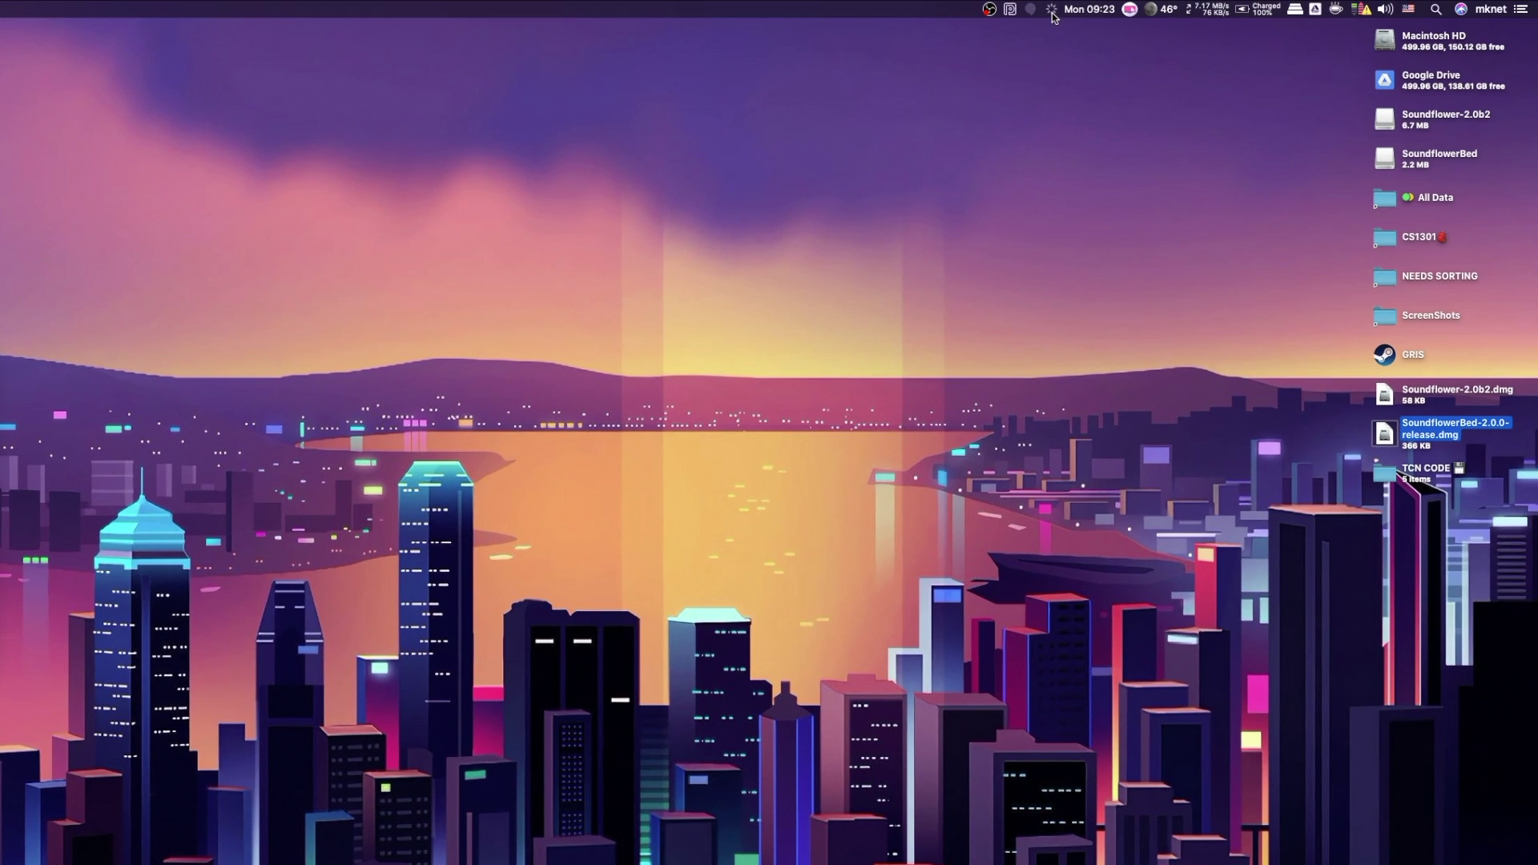
left_click(1051, 10)
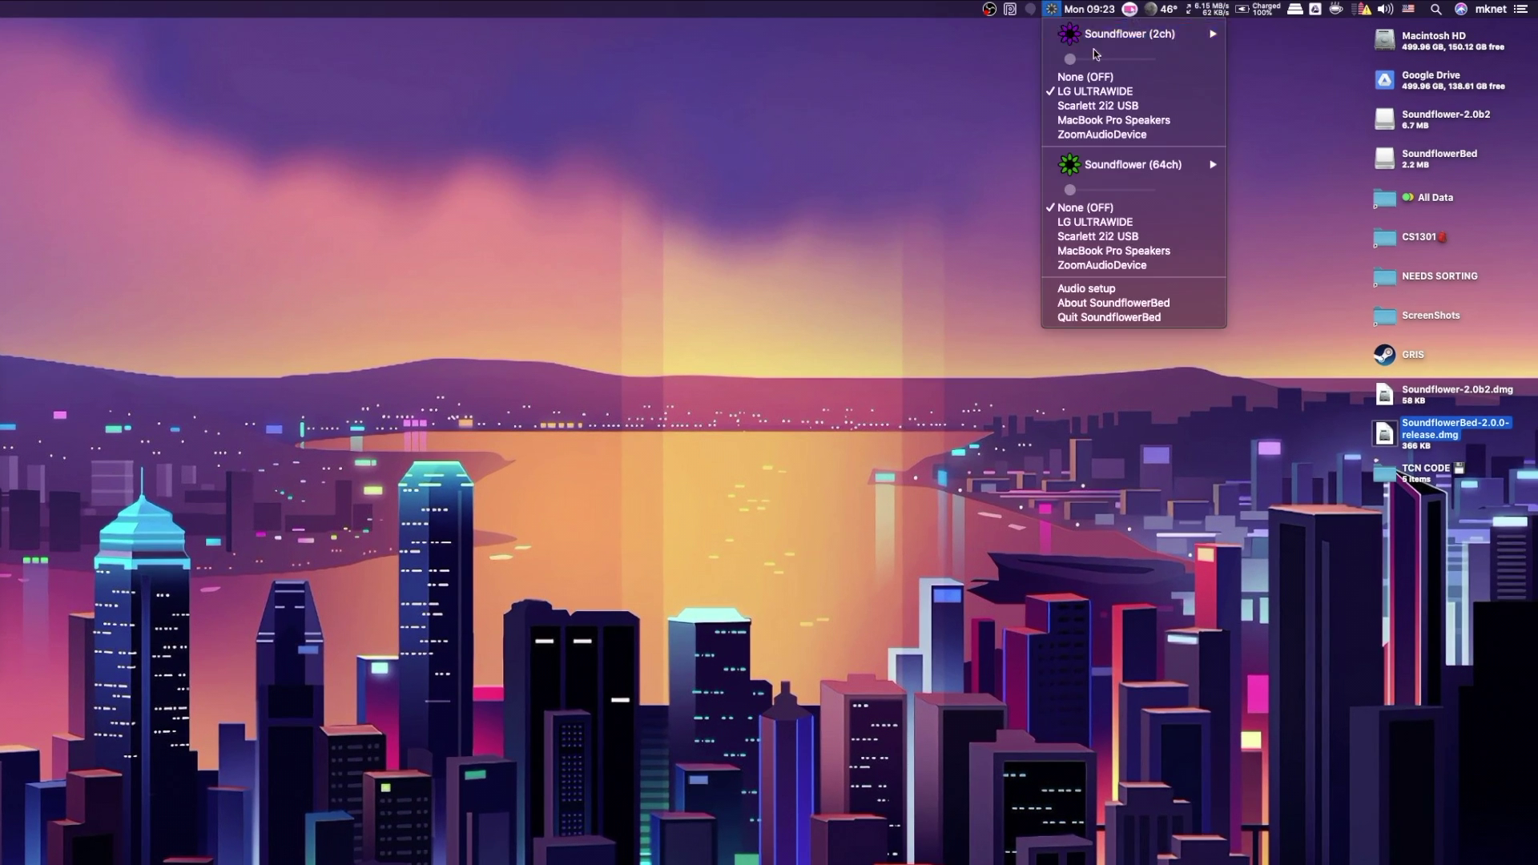
mouse_move(1109, 36)
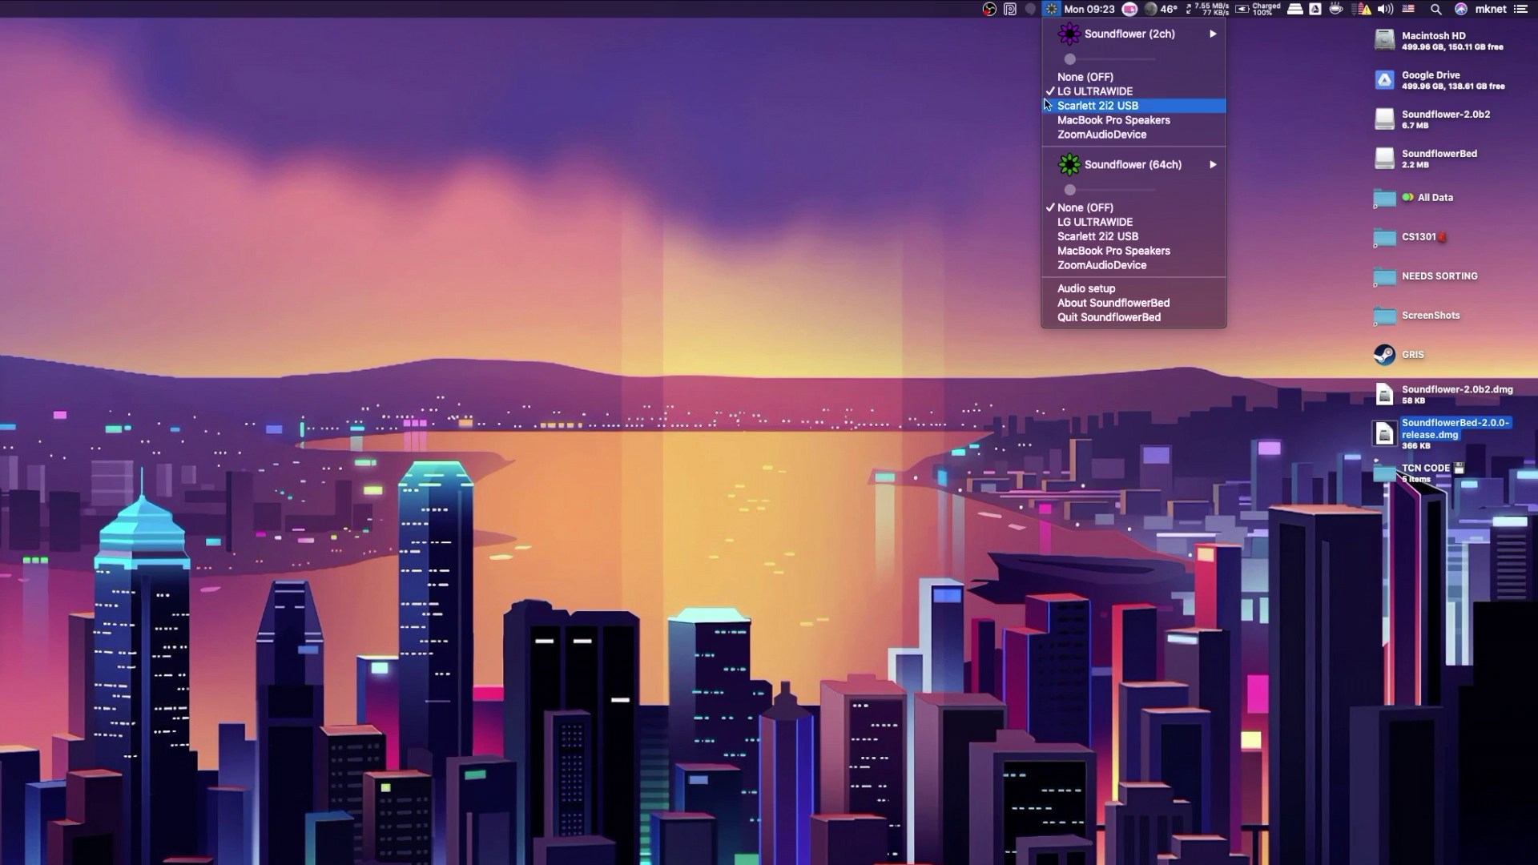
left_click(780, 307)
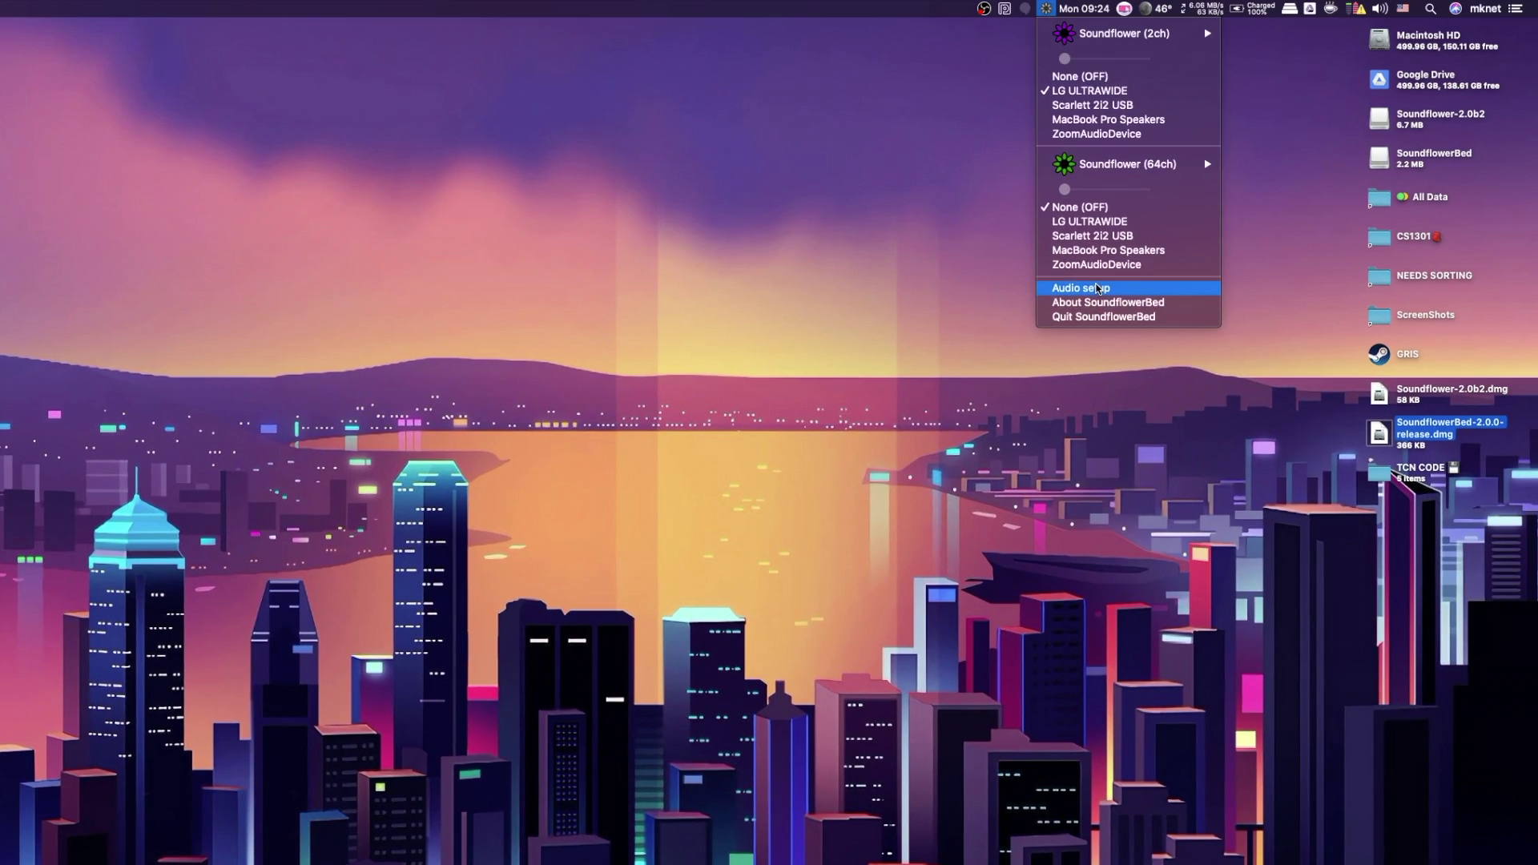
left_click(1083, 296)
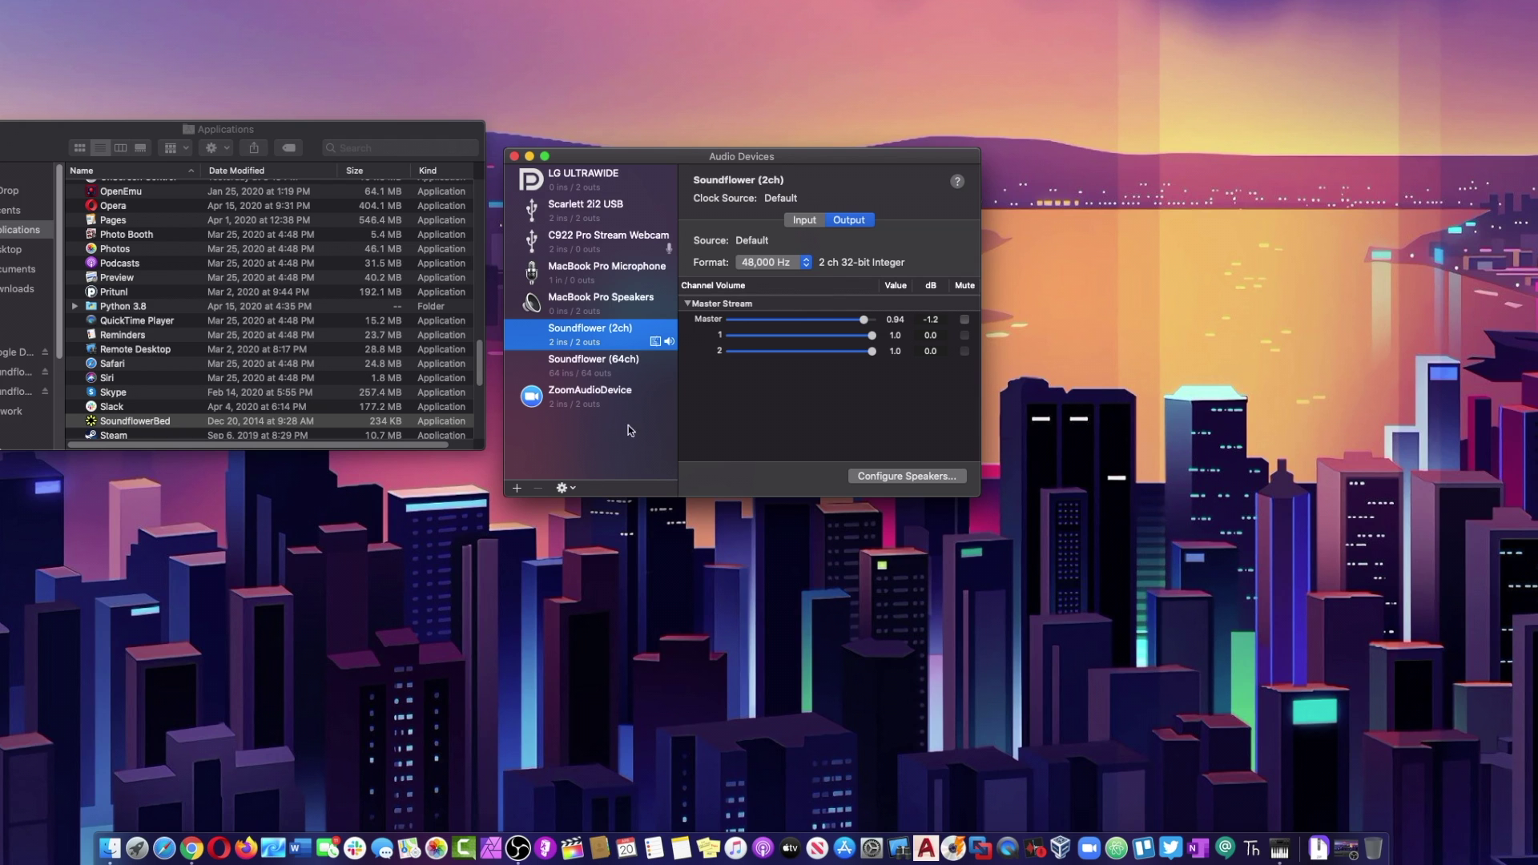
left_click(514, 155)
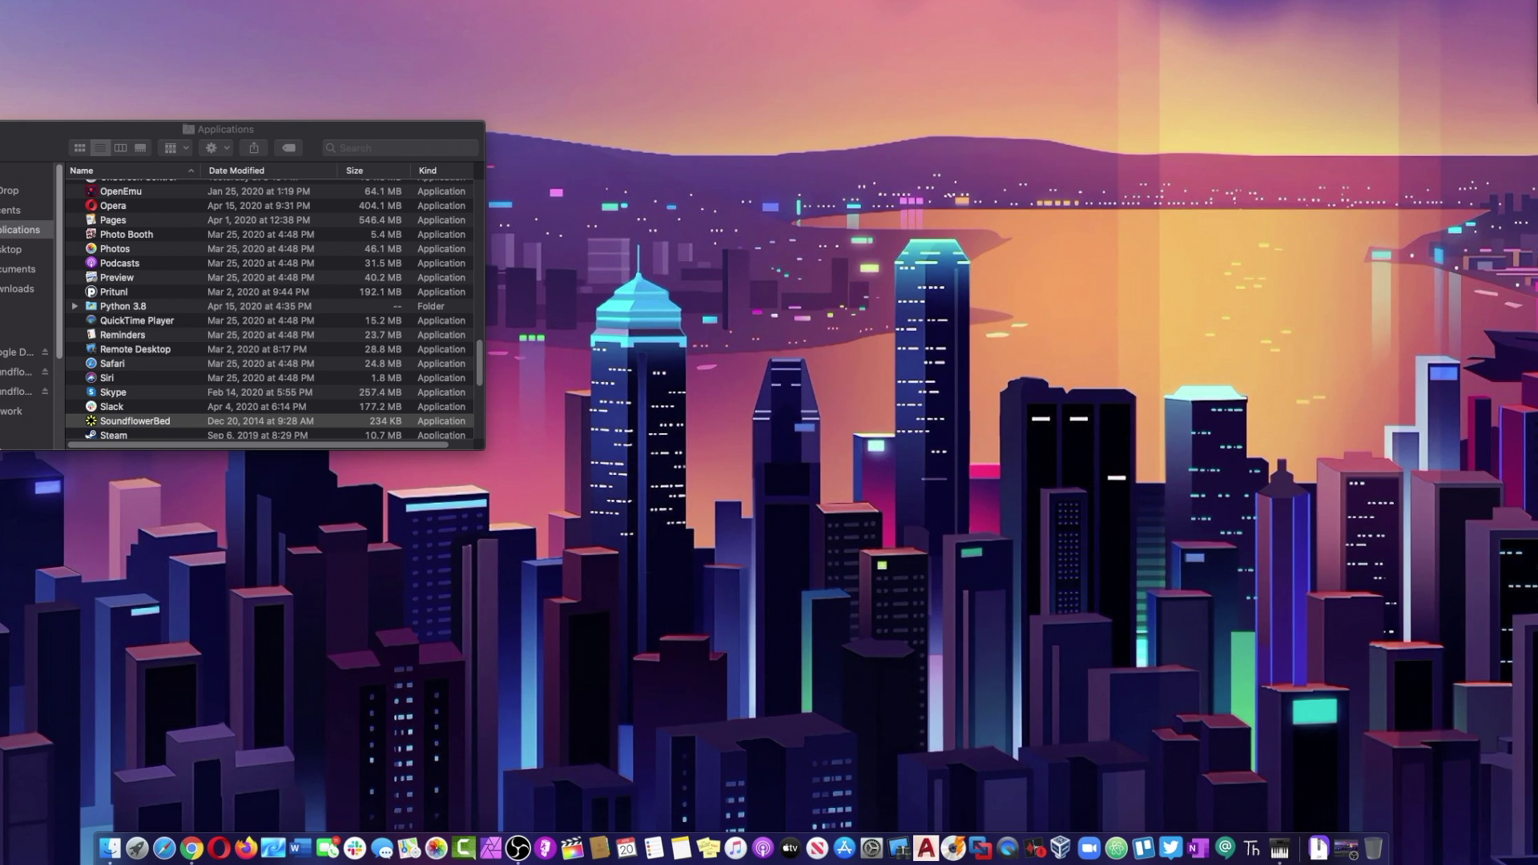
Drag SoundflowerBed from Applications into the Users & Groups Login Items list
left_click(872, 851)
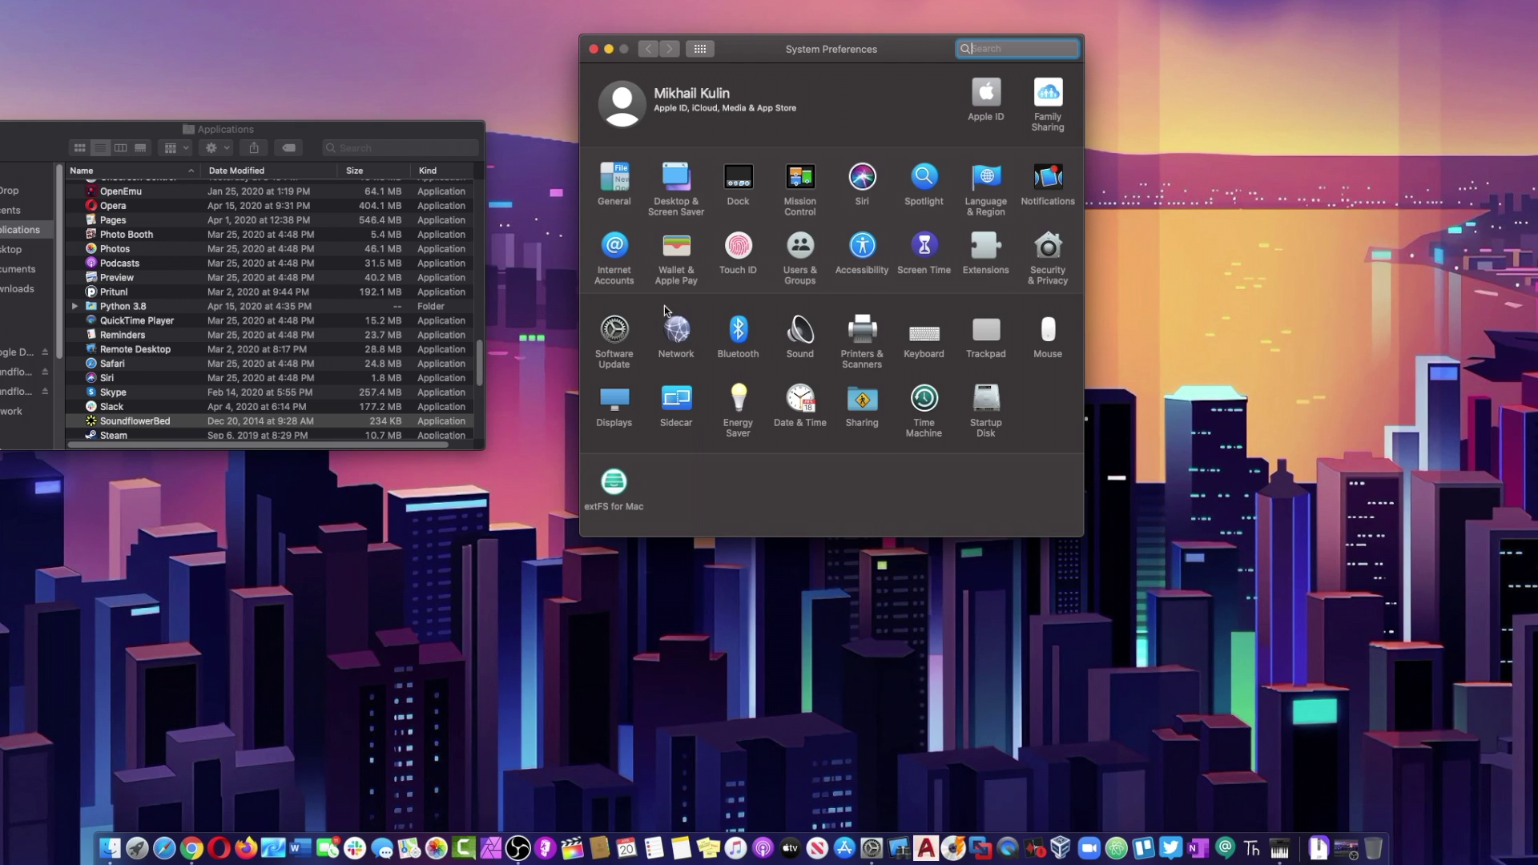
left_click(801, 247)
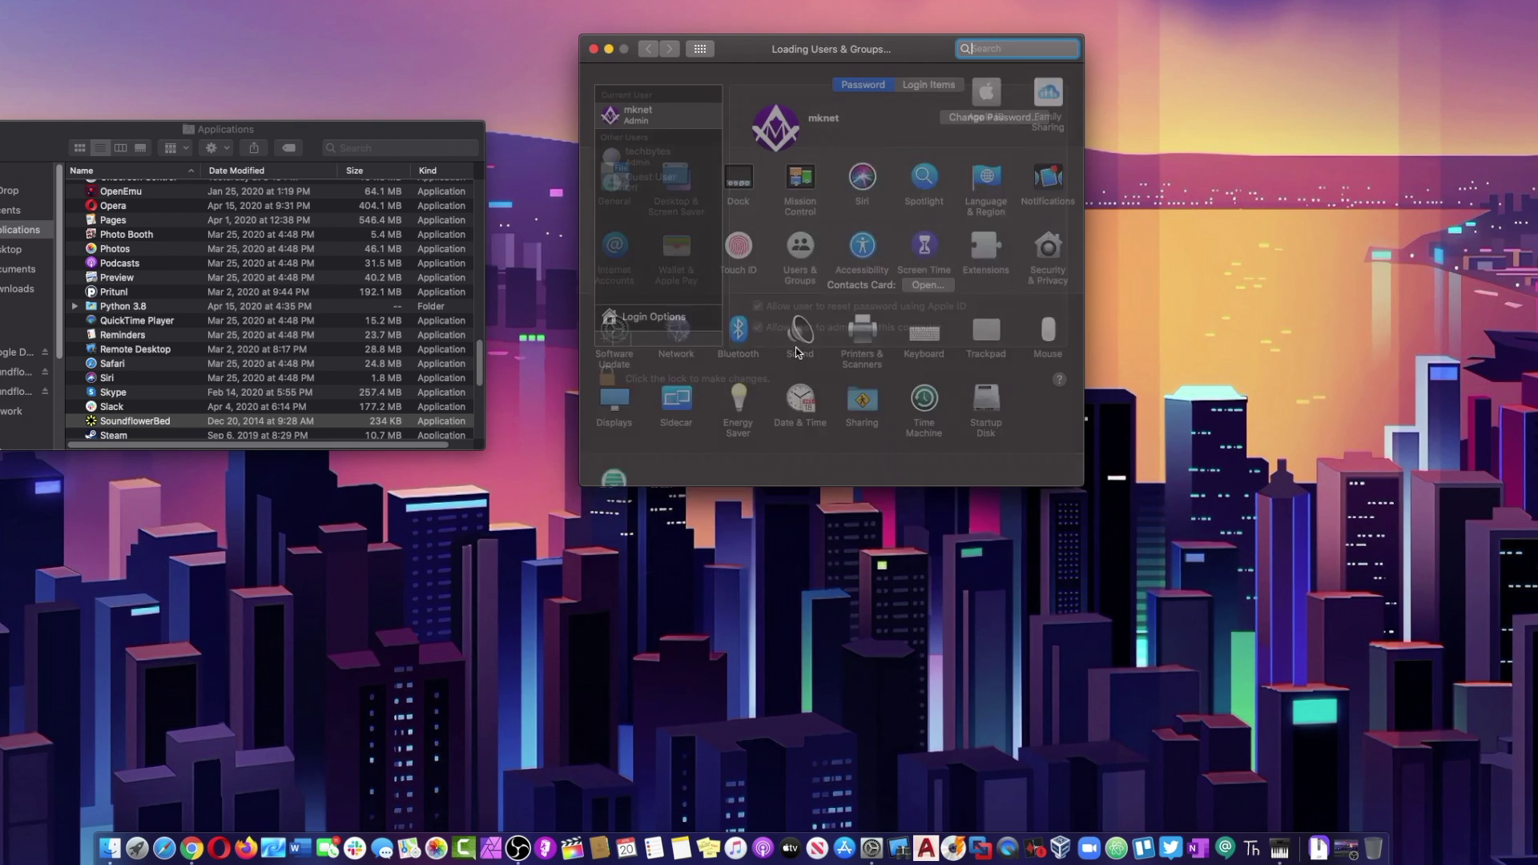
left_click(943, 90)
left_click(866, 211)
left_click(805, 181)
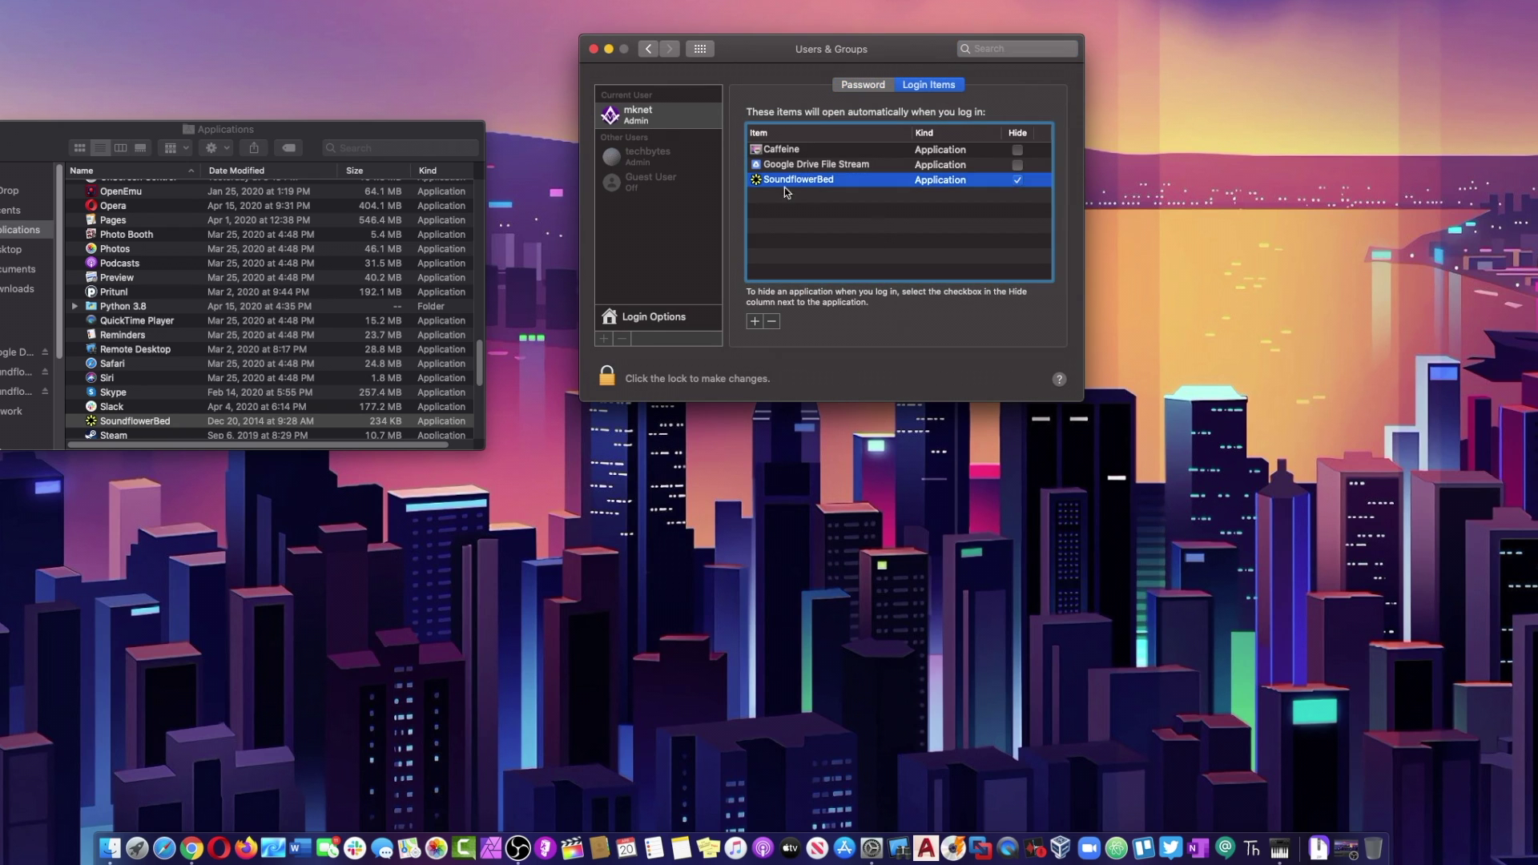
left_click_drag(133, 424, 819, 224)
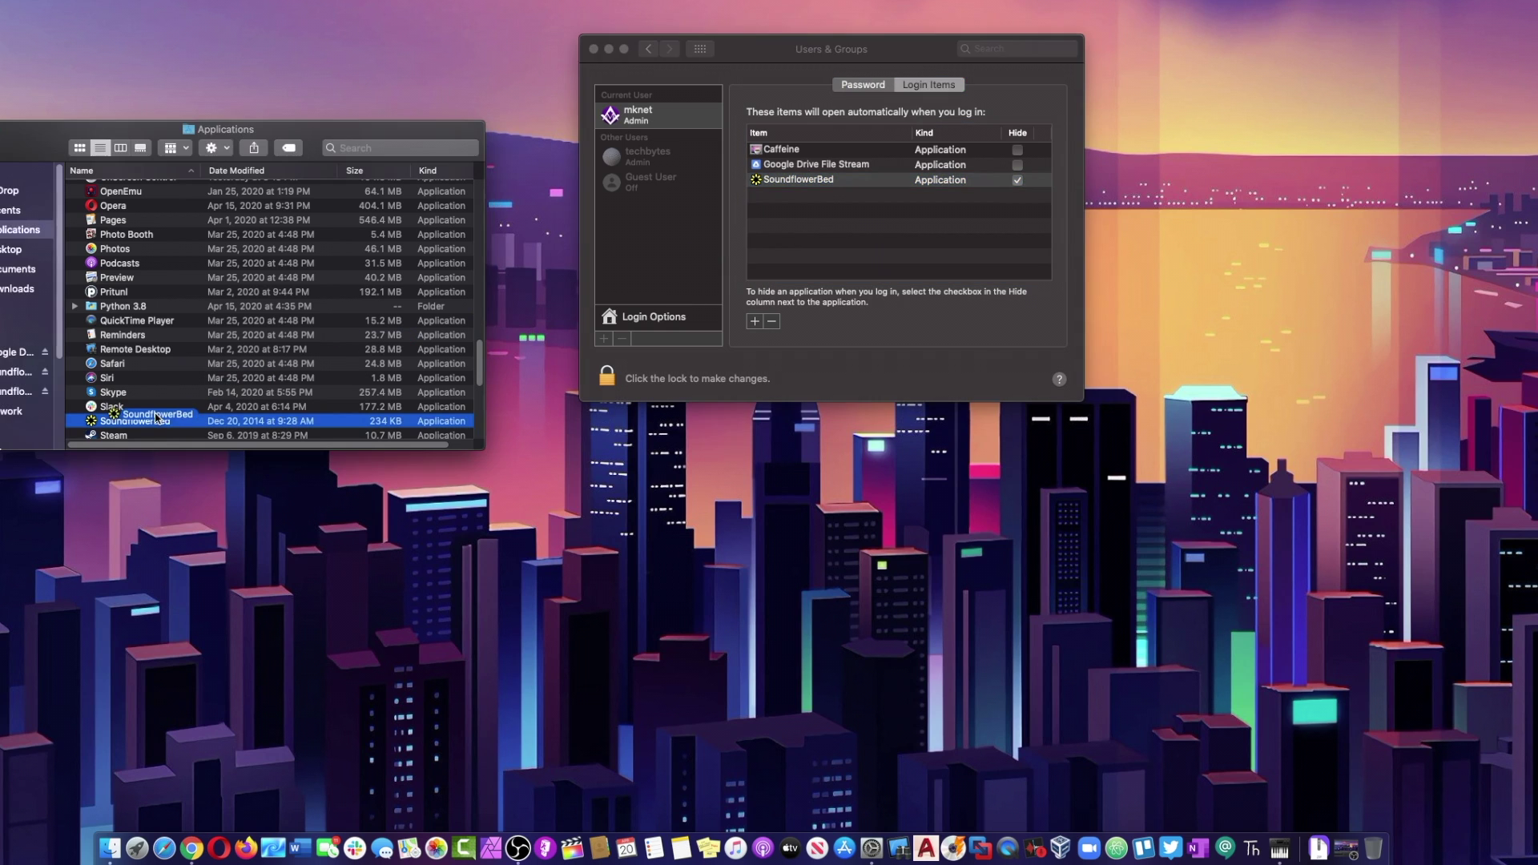
left_click(769, 319)
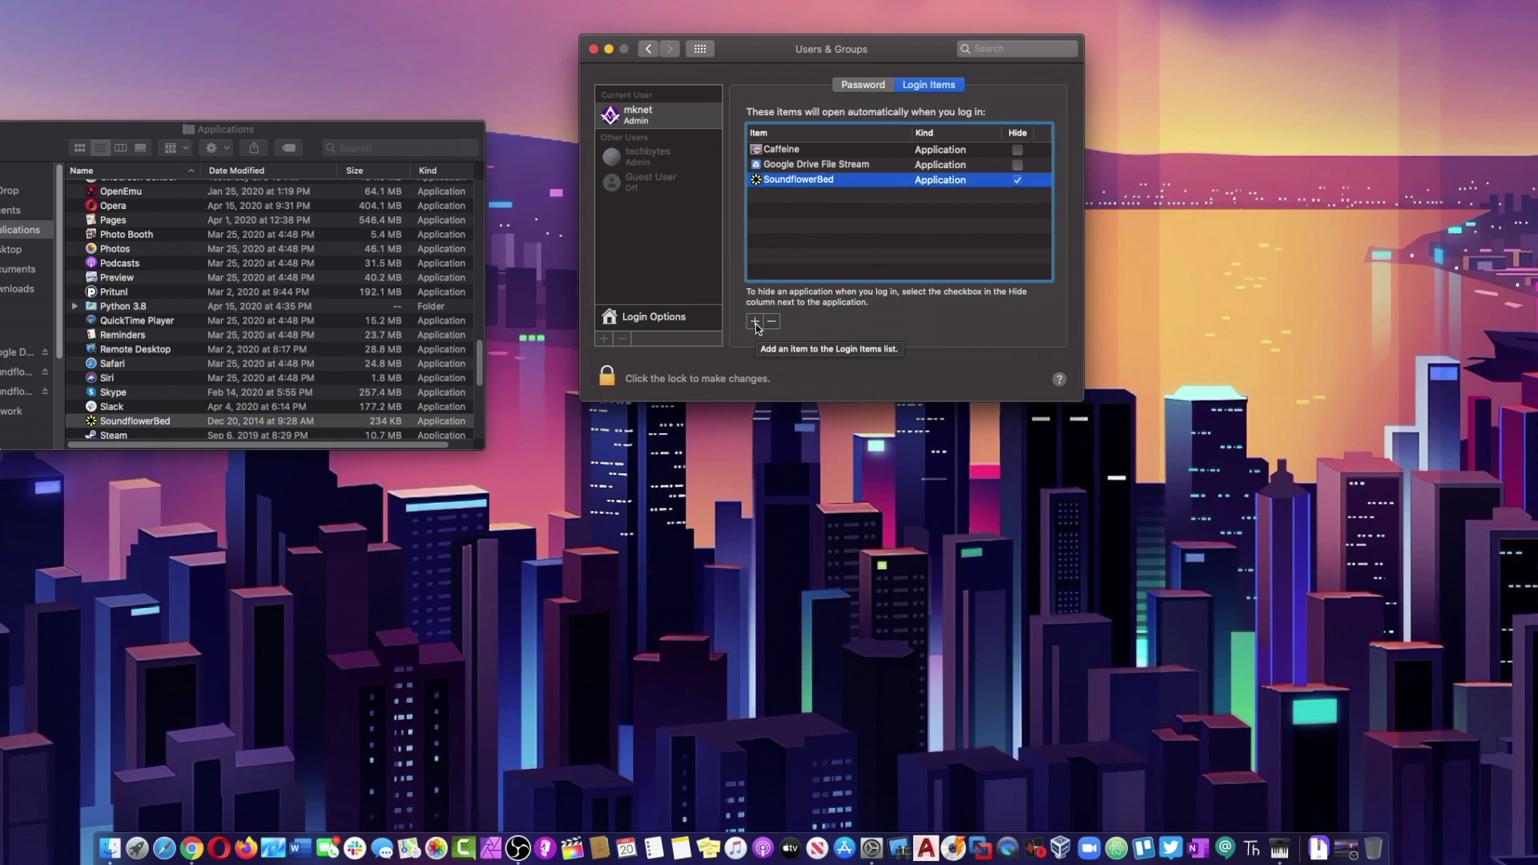